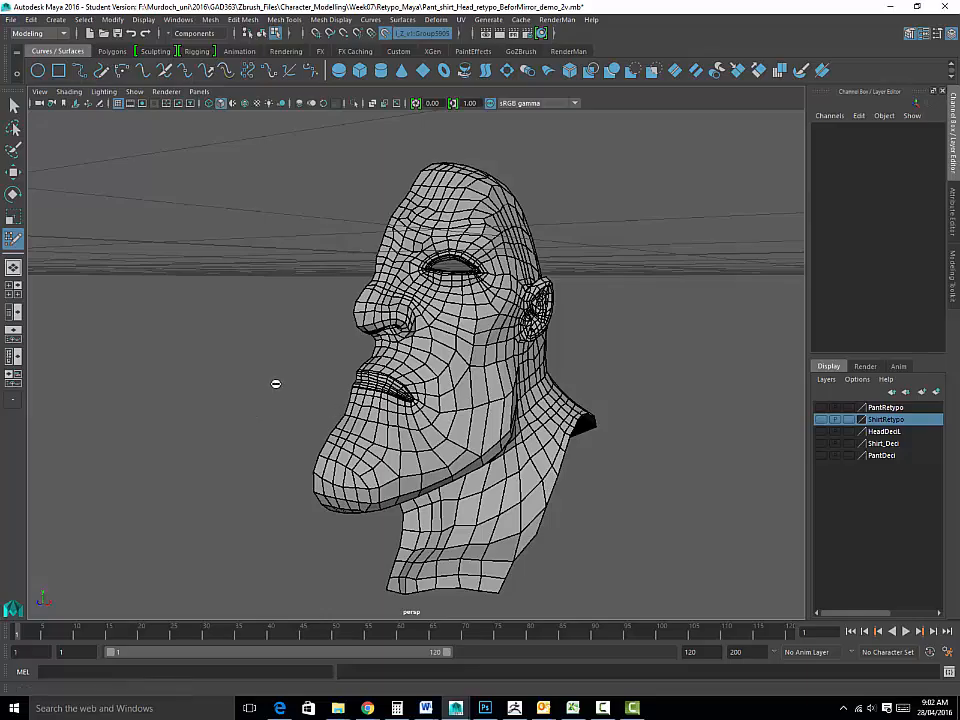
# Examine the half-head retopology mesh around the face, the open eye hole and the ear.
pyautogui.keyDown('alt'); pyautogui.moveTo(274, 384); pyautogui.dragTo(373, 180); pyautogui.keyUp('alt')
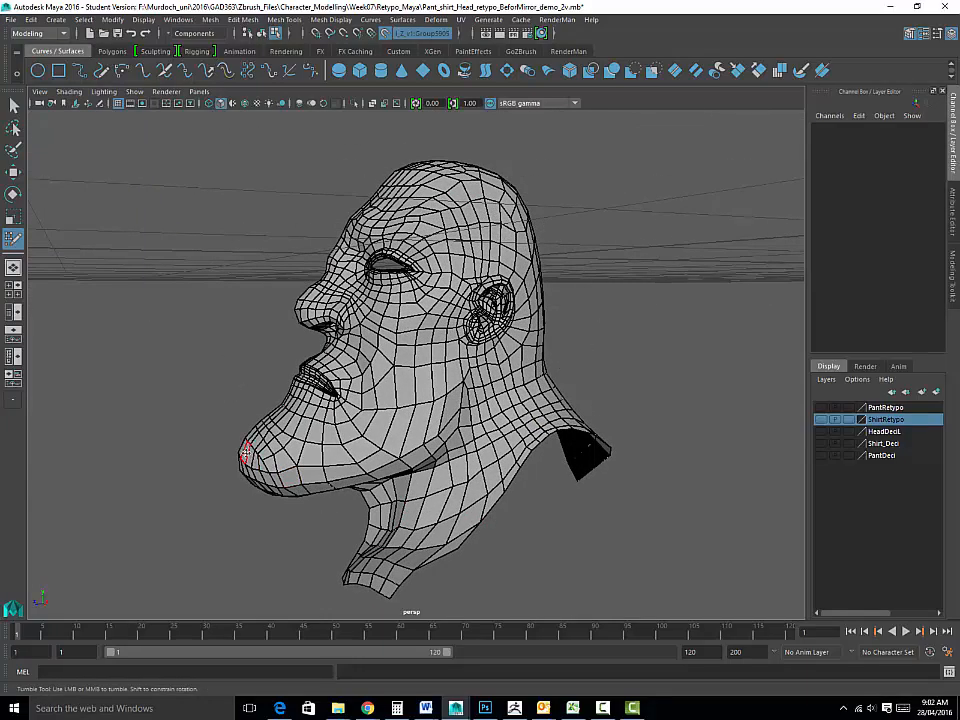
pyautogui.keyDown('alt'); pyautogui.moveTo(86, 374); pyautogui.dragTo(190, 375); pyautogui.keyUp('alt')
pyautogui.keyDown('alt'); pyautogui.moveTo(191, 373); pyautogui.dragTo(195, 444, button='right'); pyautogui.keyUp('alt')
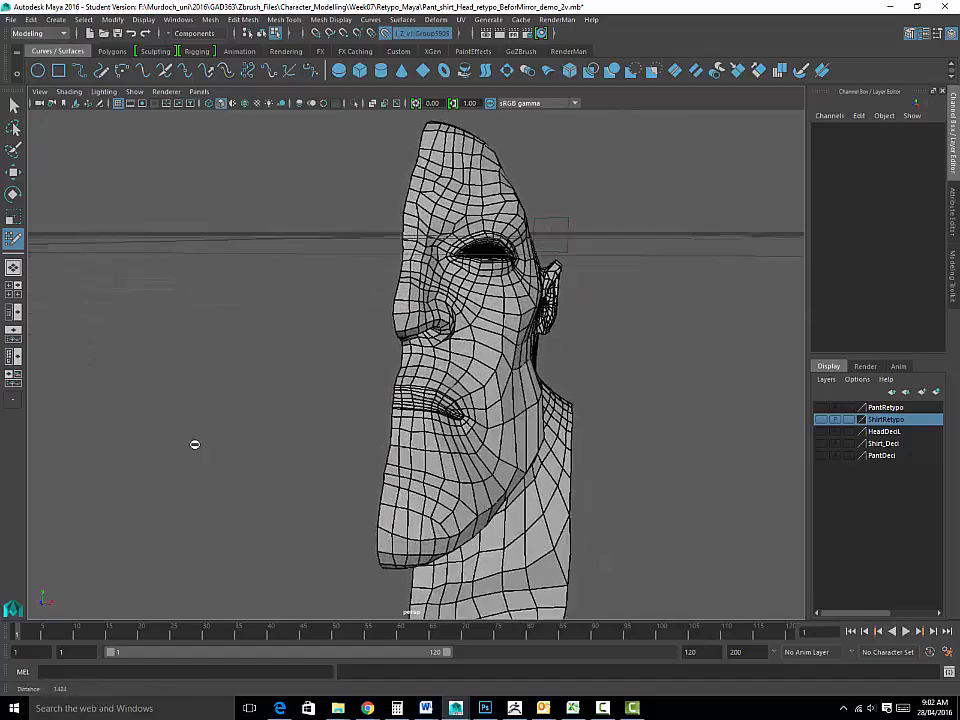
pyautogui.keyDown('alt'); pyautogui.moveTo(195, 444); pyautogui.dragTo(176, 398); pyautogui.keyUp('alt')
pyautogui.keyDown('alt'); pyautogui.moveTo(176, 398); pyautogui.dragTo(164, 375, button='right'); pyautogui.keyUp('alt')
pyautogui.moveTo(164, 374)
pyautogui.keyDown('alt'); pyautogui.mouseDown()
pyautogui.moveTo(184, 379)
pyautogui.moveTo(163, 375)
pyautogui.moveTo(178, 372)
pyautogui.mouseUp(); pyautogui.keyUp('alt')
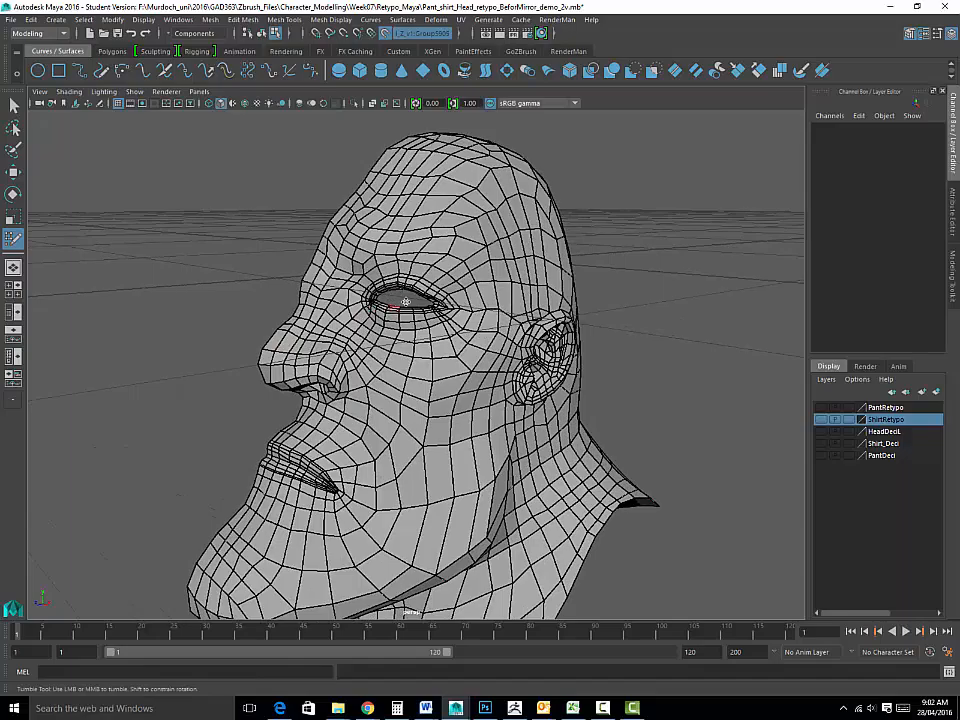
pyautogui.keyDown('alt'); pyautogui.moveTo(204, 269); pyautogui.dragTo(424, 245, button='right'); pyautogui.keyUp('alt')
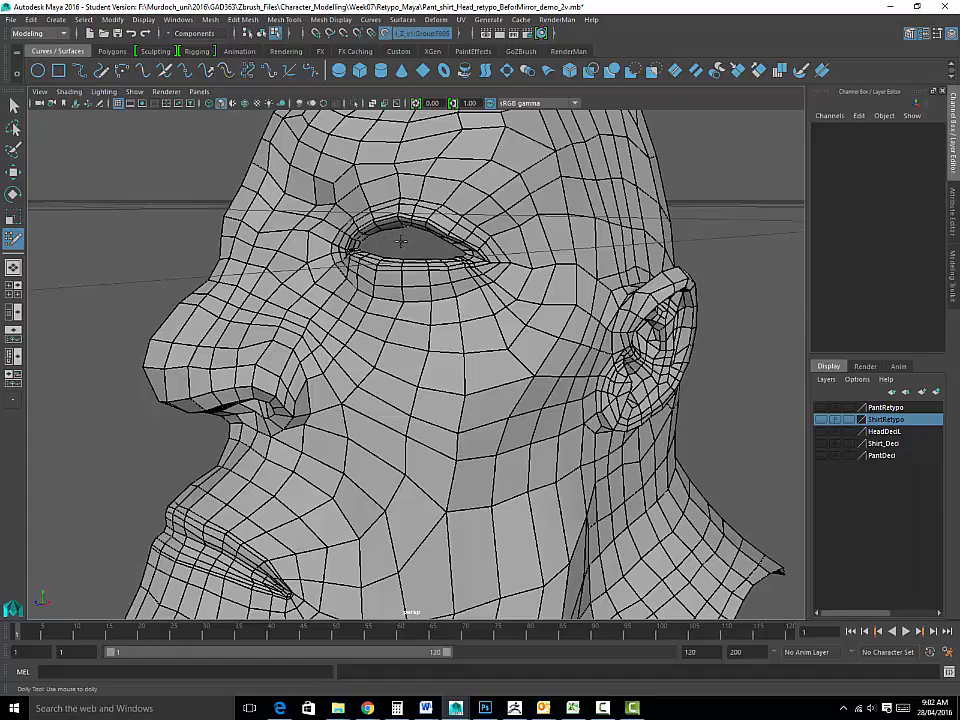
pyautogui.keyDown('alt'); pyautogui.moveTo(400, 241); pyautogui.dragTo(410, 246); pyautogui.keyUp('alt')
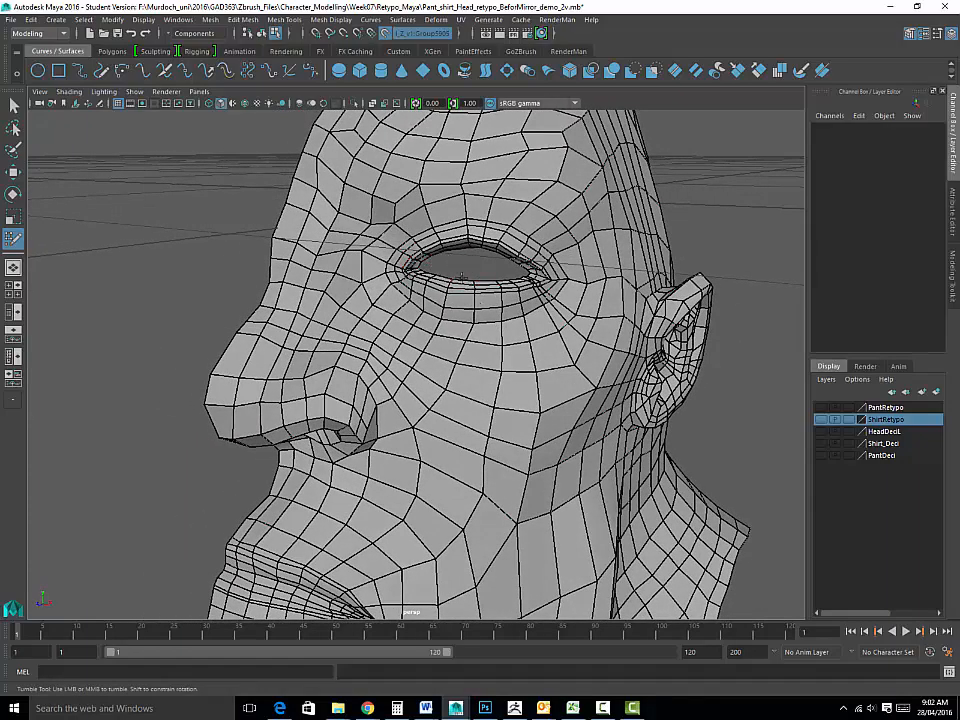
pyautogui.keyDown('alt'); pyautogui.moveTo(462, 276); pyautogui.dragTo(276, 292, button='right'); pyautogui.keyUp('alt')
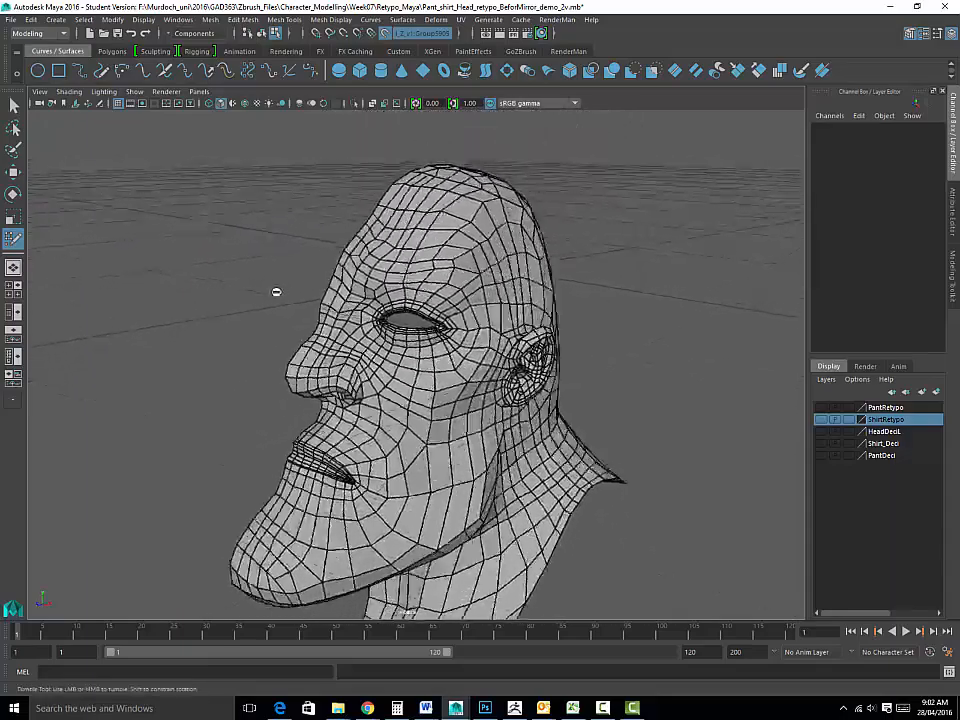
pyautogui.scroll(8, 276, 292)
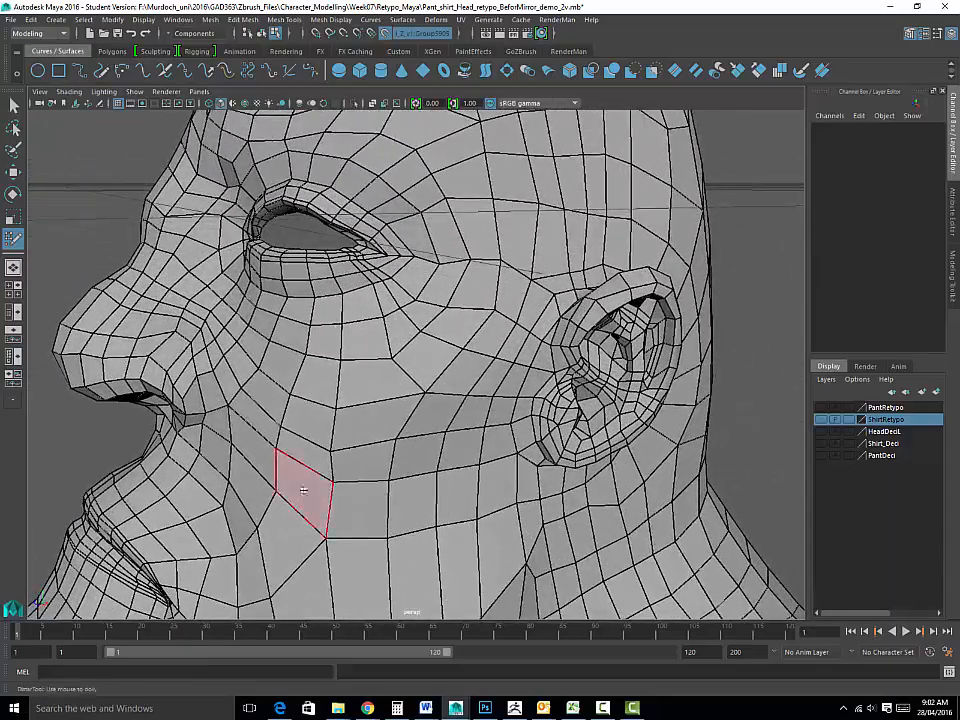
pyautogui.scroll(-4, 340, 327)
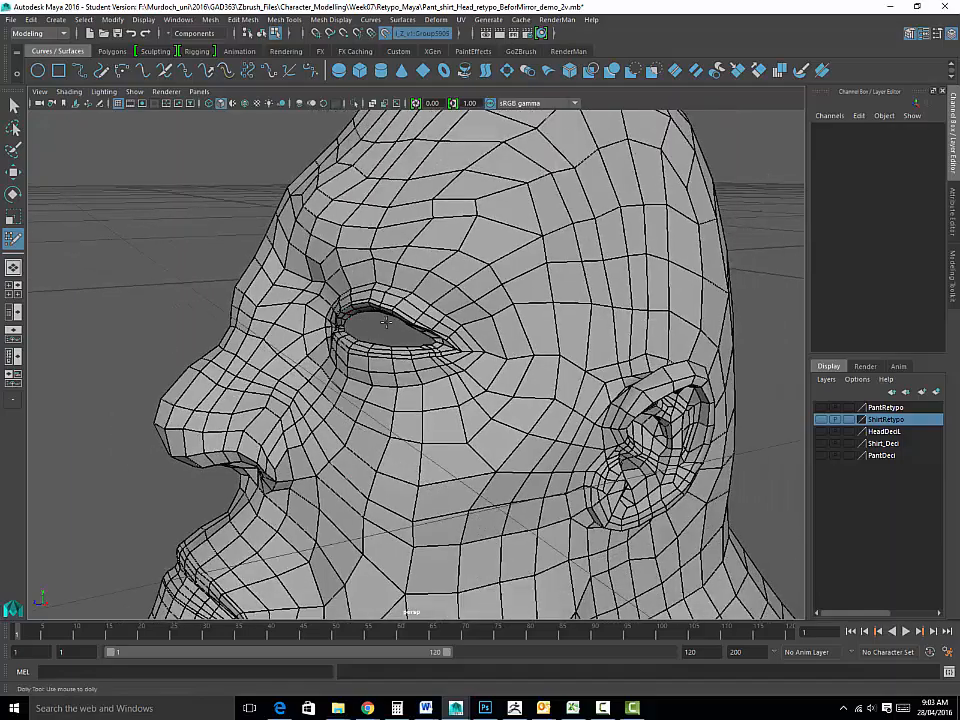
pyautogui.scroll(5, 382, 346)
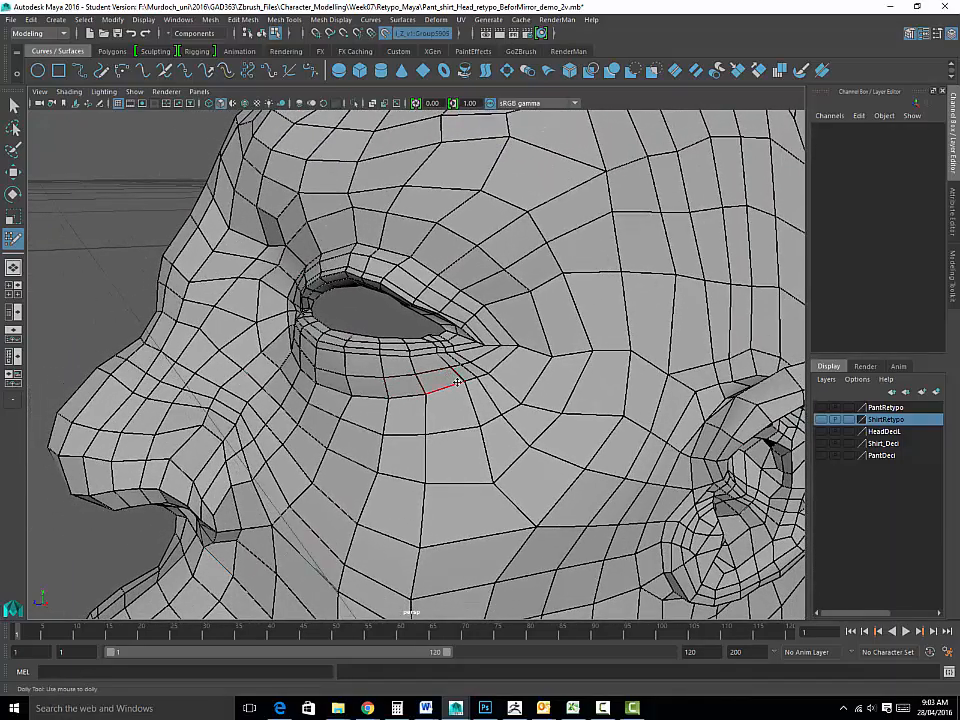
pyautogui.scroll(-6, 466, 383)
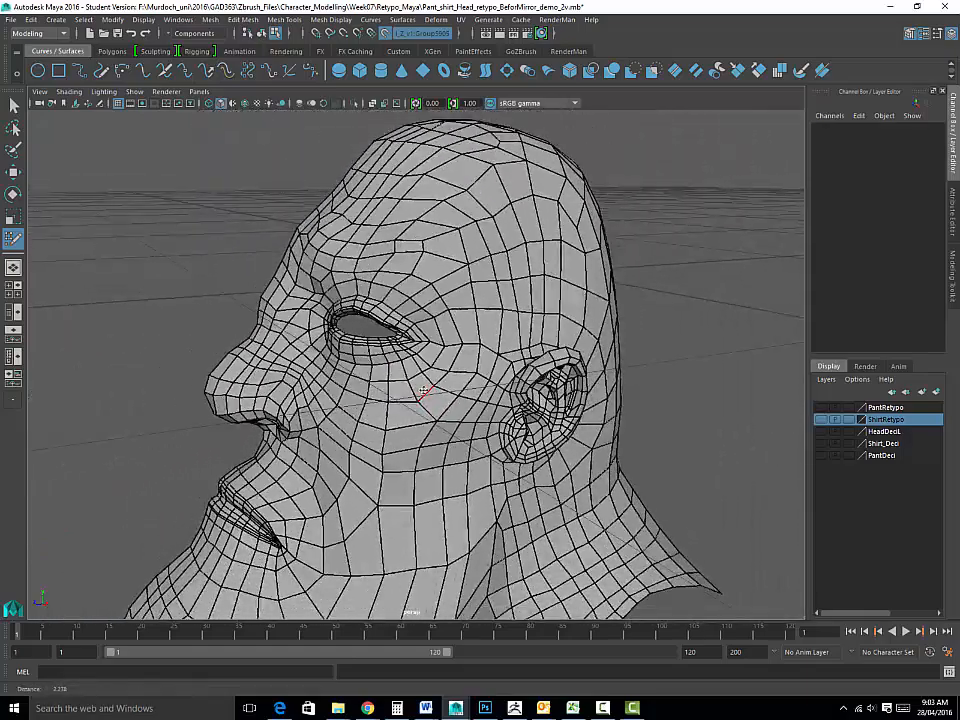
# Inspect the mesh flow at the back of the head and neck, and around the cheek and forehead.
pyautogui.keyDown('alt'); pyautogui.moveTo(422, 392); pyautogui.dragTo(477, 400); pyautogui.keyUp('alt')
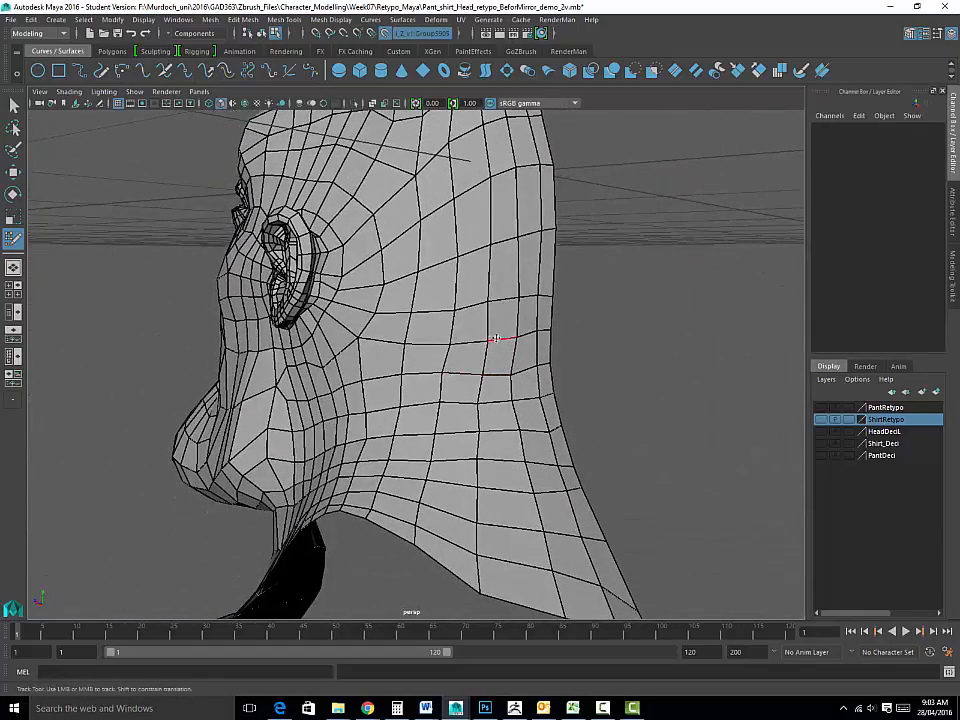
pyautogui.keyDown('alt'); pyautogui.moveTo(503, 314); pyautogui.dragTo(422, 352); pyautogui.keyUp('alt')
pyautogui.keyDown('alt'); pyautogui.moveTo(499, 427); pyautogui.dragTo(598, 405); pyautogui.keyUp('alt')
pyautogui.keyDown('alt'); pyautogui.moveTo(598, 405); pyautogui.dragTo(491, 480, button='right'); pyautogui.keyUp('alt')
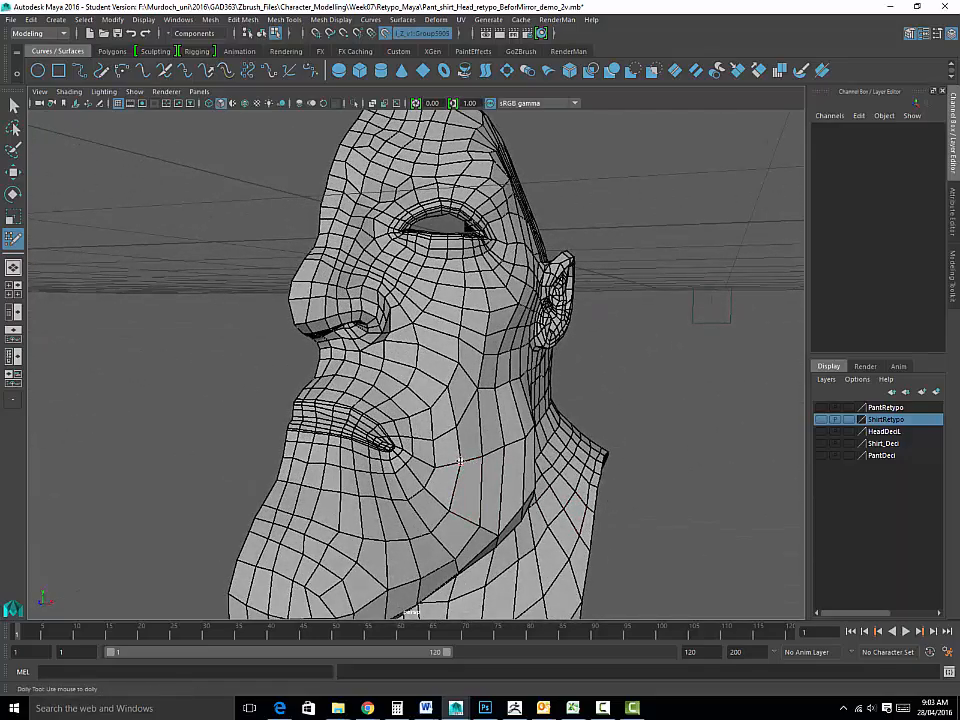
pyautogui.keyDown('alt'); pyautogui.moveTo(467, 406); pyautogui.dragTo(456, 442); pyautogui.keyUp('alt')
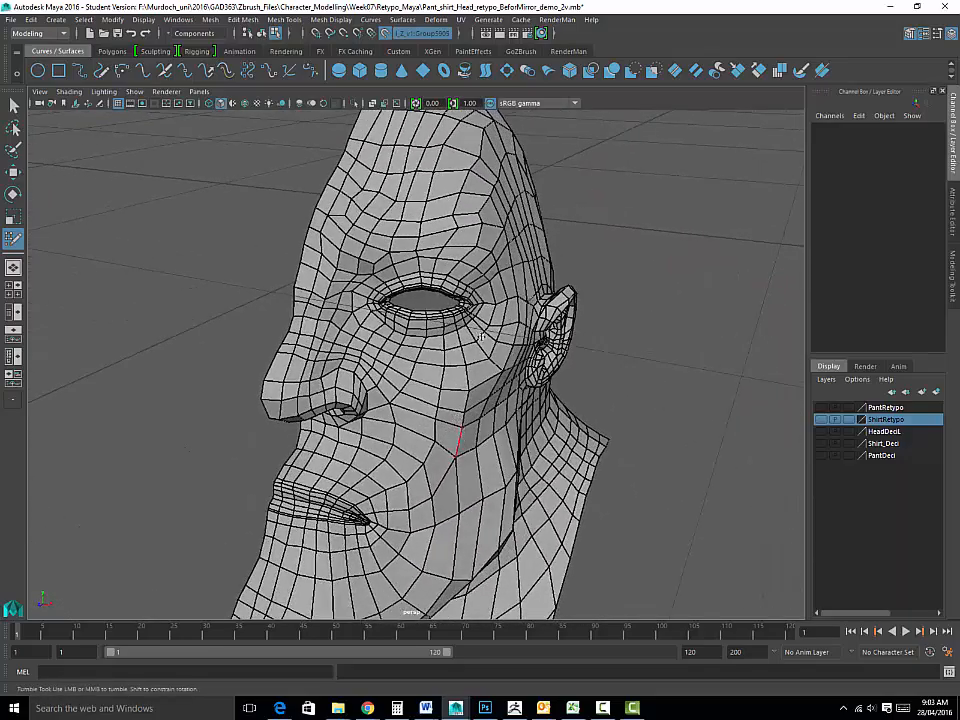
pyautogui.keyDown('alt'); pyautogui.moveTo(484, 286); pyautogui.dragTo(479, 369, button='middle'); pyautogui.keyUp('alt')
pyautogui.keyDown('alt'); pyautogui.moveTo(479, 370); pyautogui.dragTo(530, 276); pyautogui.keyUp('alt')
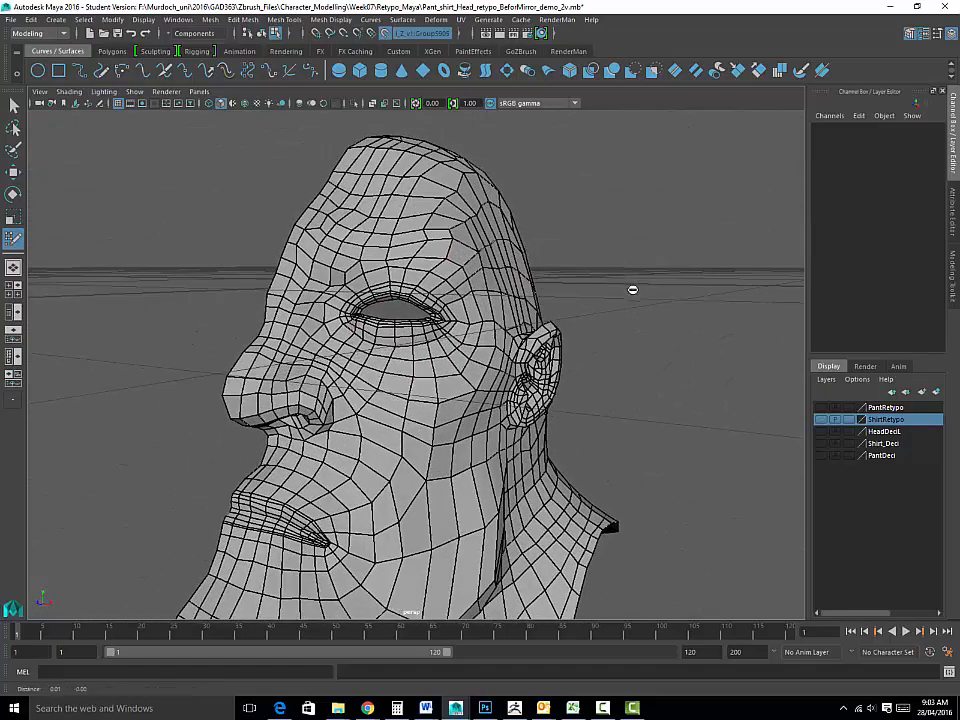
# Show the HeadDeciL sculpt layer behind the eye opening and undo the last appended vertex.
pyautogui.keyDown('alt'); pyautogui.moveTo(514, 388); pyautogui.dragTo(495, 306, button='right'); pyautogui.keyUp('alt')
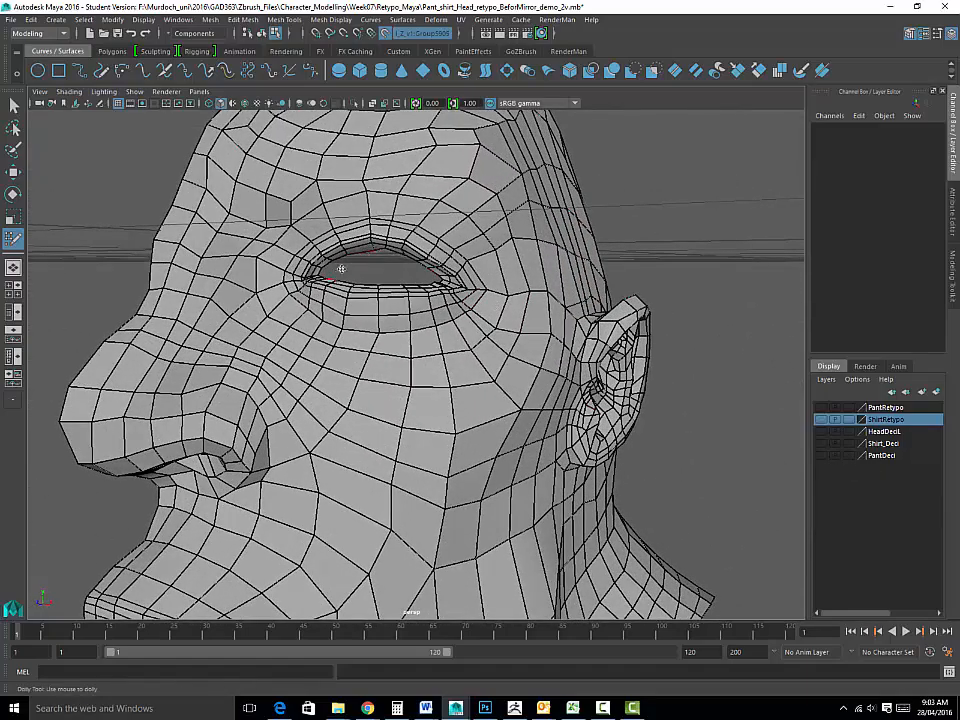
pyautogui.click(820, 432)
pyautogui.keyDown('alt'); pyautogui.moveTo(726, 253); pyautogui.dragTo(724, 351, button='middle'); pyautogui.keyUp('alt')
pyautogui.keyDown('alt'); pyautogui.moveTo(724, 351); pyautogui.dragTo(729, 341); pyautogui.keyUp('alt')
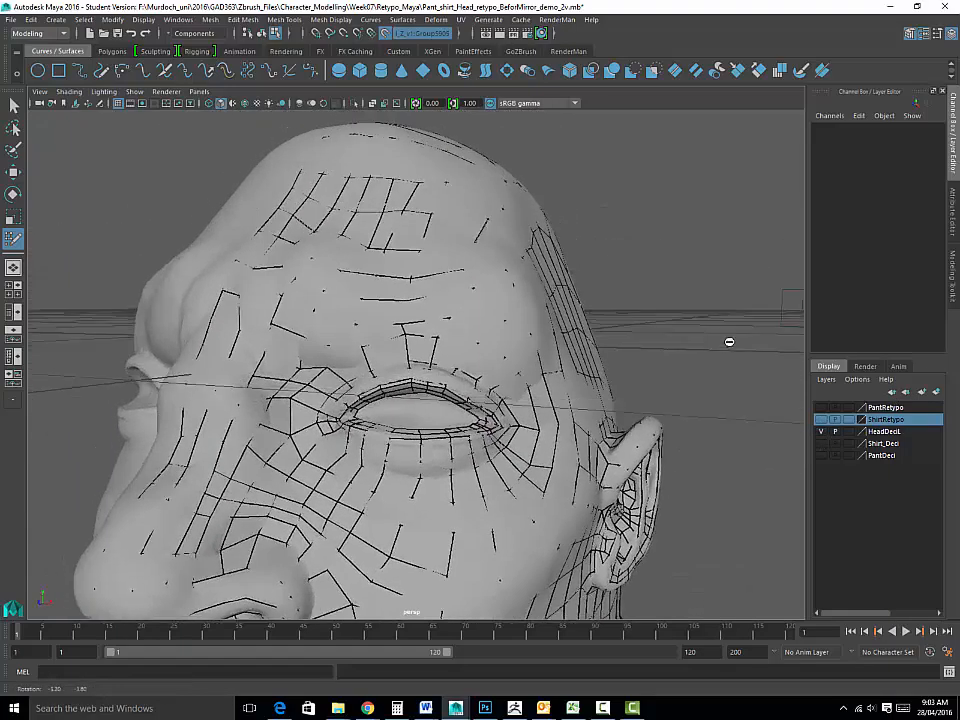
pyautogui.keyDown('alt'); pyautogui.moveTo(729, 341); pyautogui.dragTo(719, 352, button='right'); pyautogui.keyUp('alt')
pyautogui.keyDown('alt'); pyautogui.moveTo(719, 352); pyautogui.dragTo(729, 315); pyautogui.keyUp('alt')
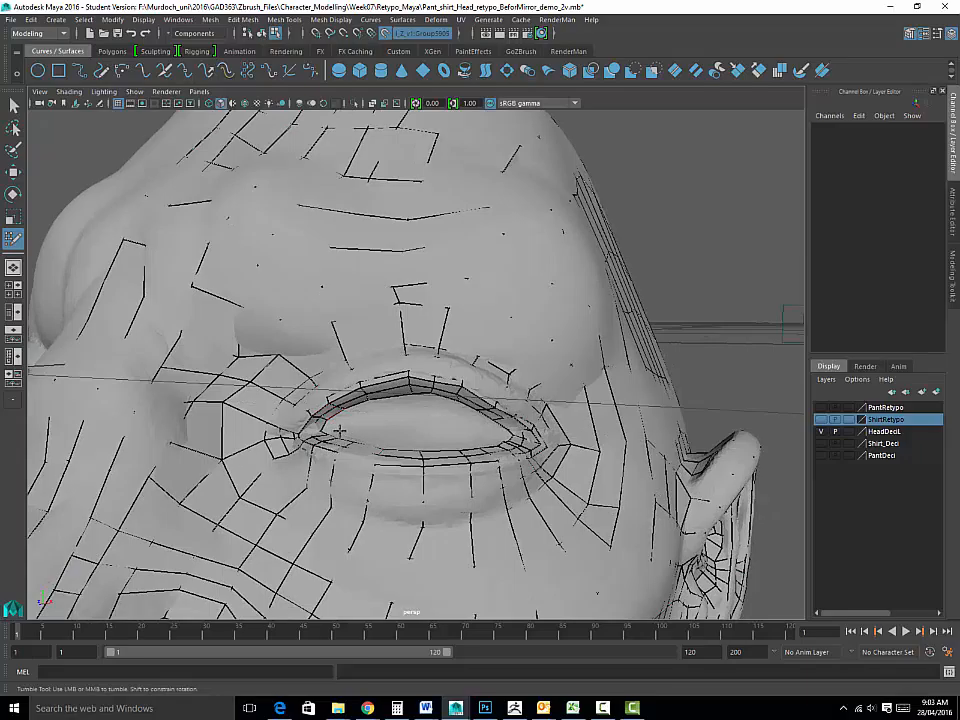
pyautogui.hotkey('ctrl', 'z')
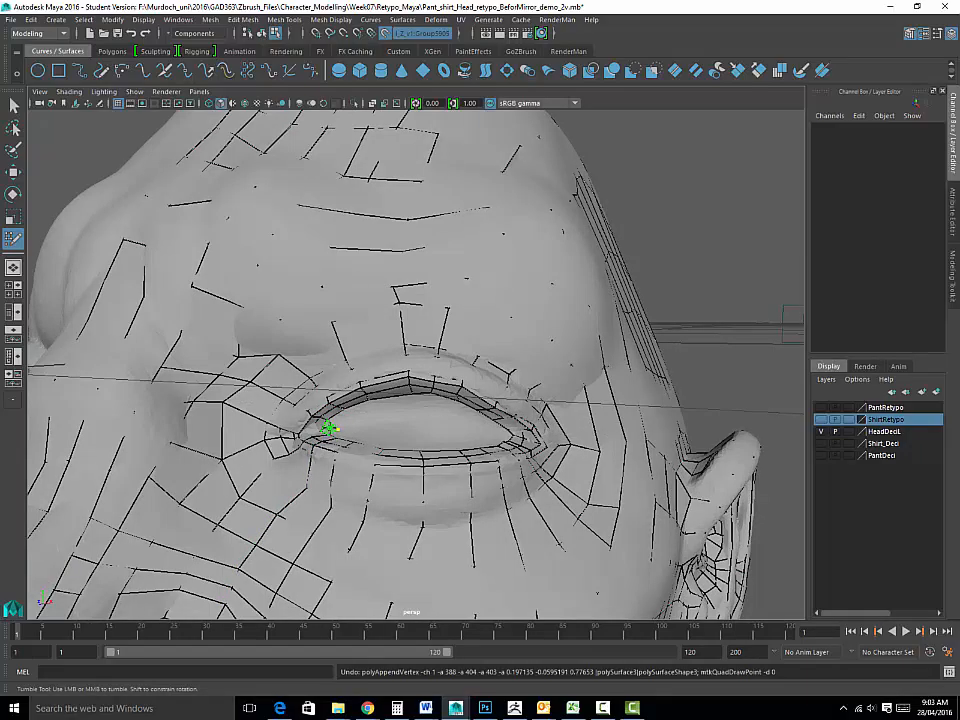
# Fill the eye opening with Quad Draw faces from the inner corner toward the middle, following the sculpted eye surface.
pyautogui.keyDown('alt'); pyautogui.moveTo(328, 428); pyautogui.dragTo(366, 433, button='right'); pyautogui.keyUp('alt')
pyautogui.keyDown('alt'); pyautogui.moveTo(366, 433); pyautogui.dragTo(392, 406, button='middle'); pyautogui.keyUp('alt')
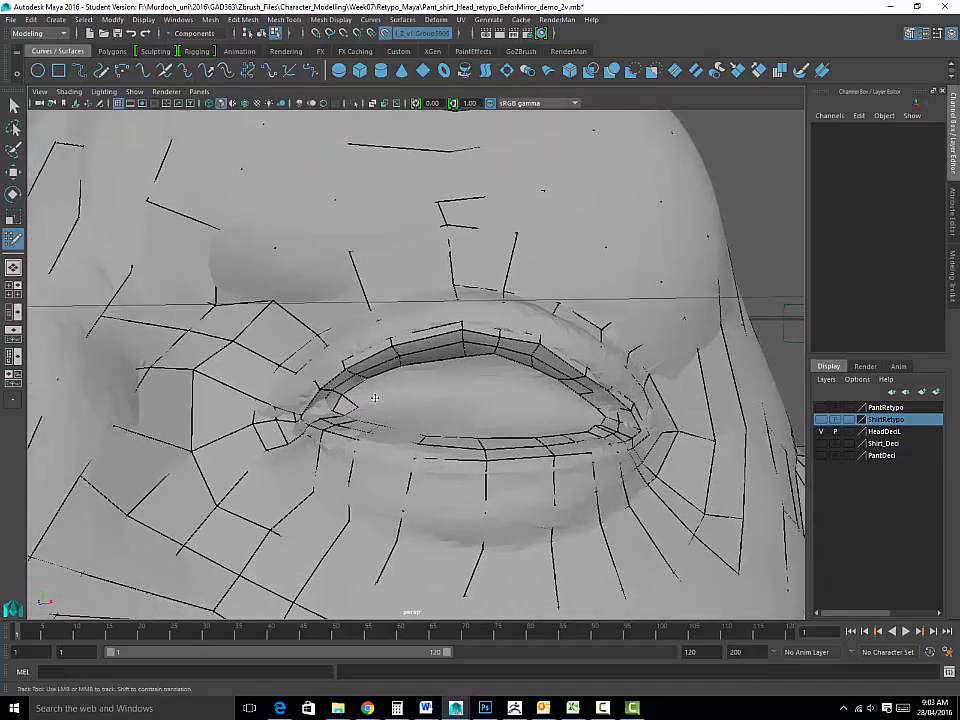
pyautogui.keyDown('shift'); pyautogui.click(360, 394); pyautogui.keyUp('shift')
pyautogui.keyDown('alt'); pyautogui.moveTo(420, 401); pyautogui.dragTo(435, 415); pyautogui.keyUp('alt')
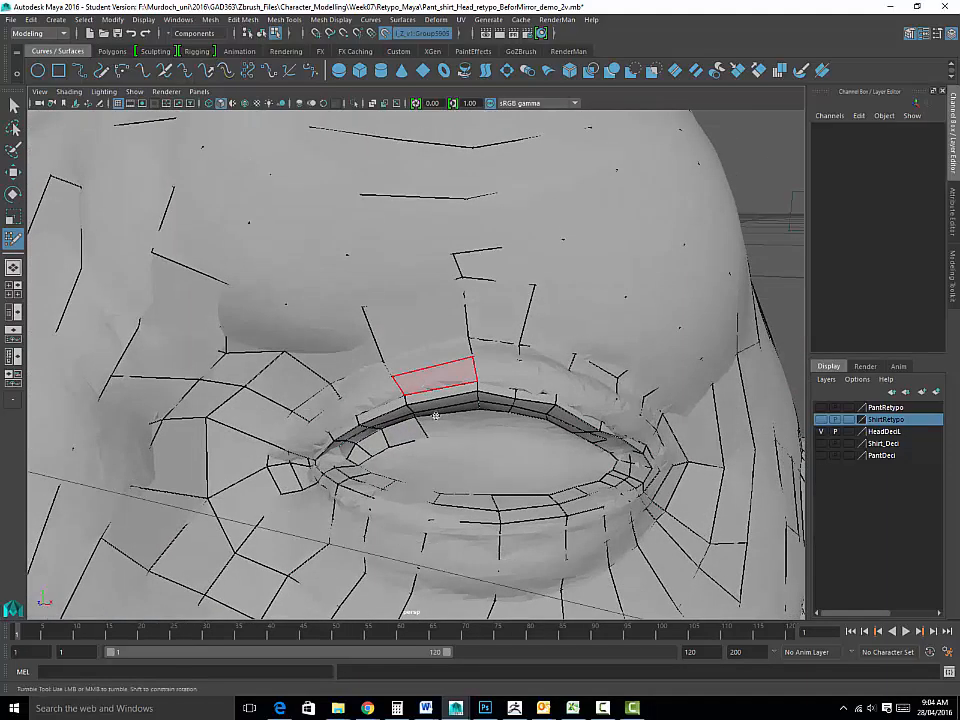
pyautogui.keyDown('alt'); pyautogui.moveTo(435, 415); pyautogui.dragTo(445, 395, button='middle'); pyautogui.keyUp('alt')
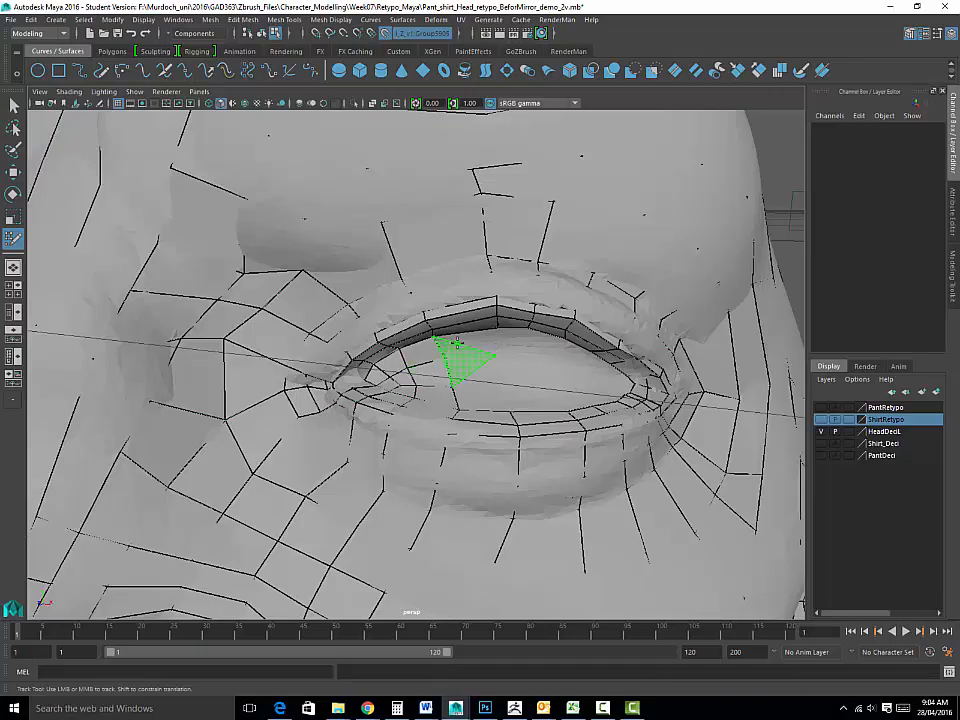
pyautogui.keyDown('alt'); pyautogui.moveTo(497, 381); pyautogui.dragTo(511, 404); pyautogui.keyUp('alt')
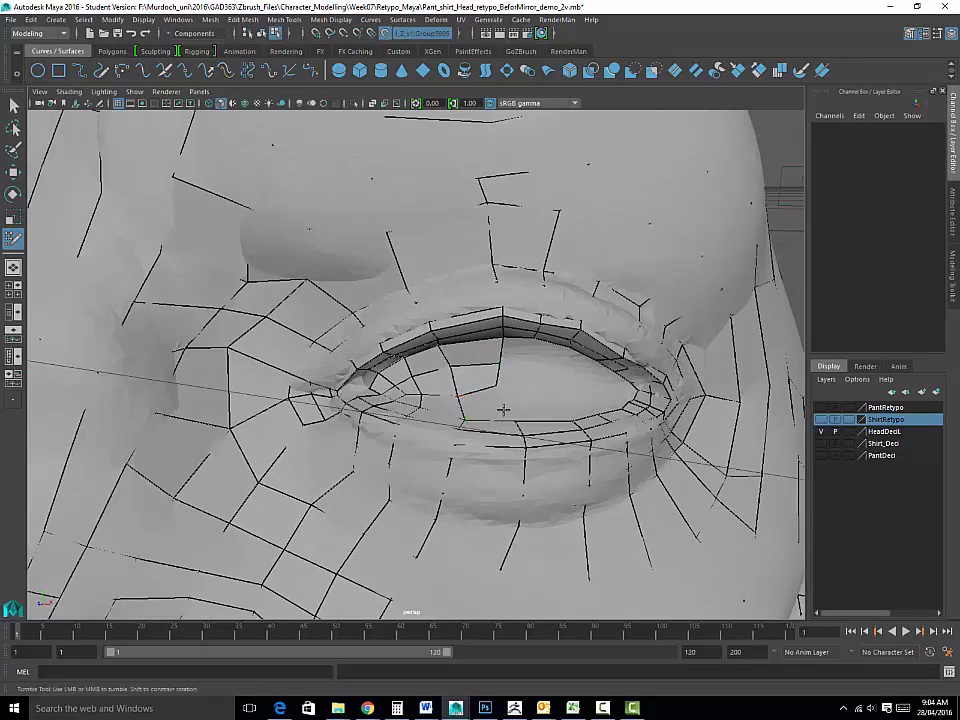
pyautogui.keyDown('alt'); pyautogui.moveTo(503, 409); pyautogui.dragTo(493, 393, button='middle'); pyautogui.keyUp('alt')
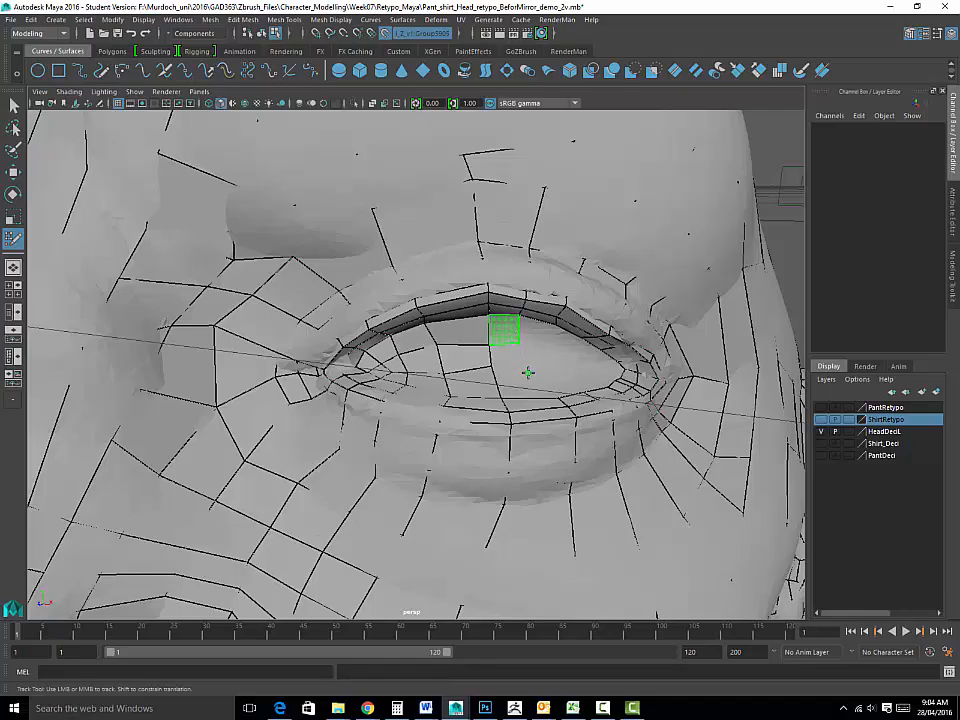
# Add Quad Draw faces below the upper eyelid across the middle of the eye opening.
pyautogui.keyDown('alt'); pyautogui.moveTo(528, 372); pyautogui.dragTo(508, 350); pyautogui.keyUp('alt')
pyautogui.keyDown('alt'); pyautogui.moveTo(518, 370); pyautogui.dragTo(468, 333, button='right'); pyautogui.keyUp('alt')
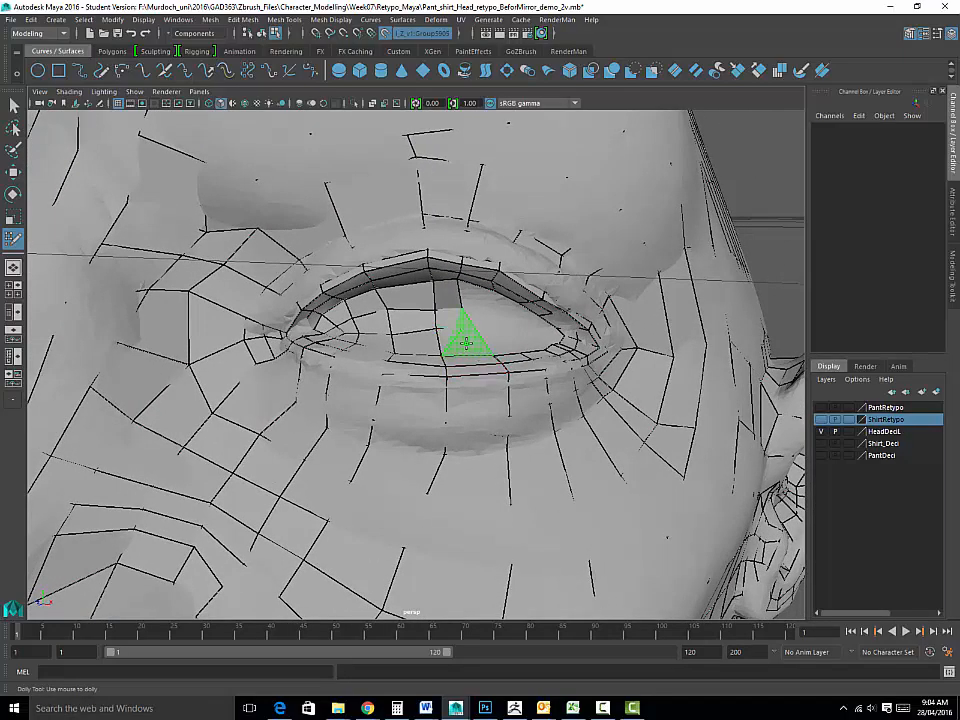
pyautogui.keyDown('shift'); pyautogui.click(466, 343); pyautogui.keyUp('shift')
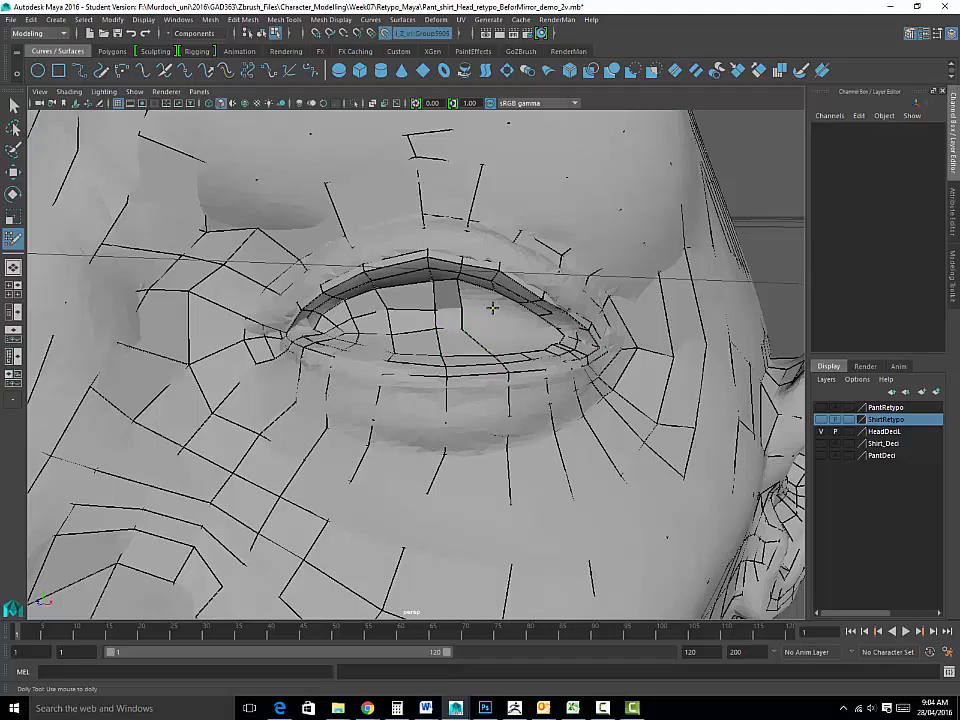
pyautogui.keyDown('shift'); pyautogui.click(484, 309); pyautogui.keyUp('shift')
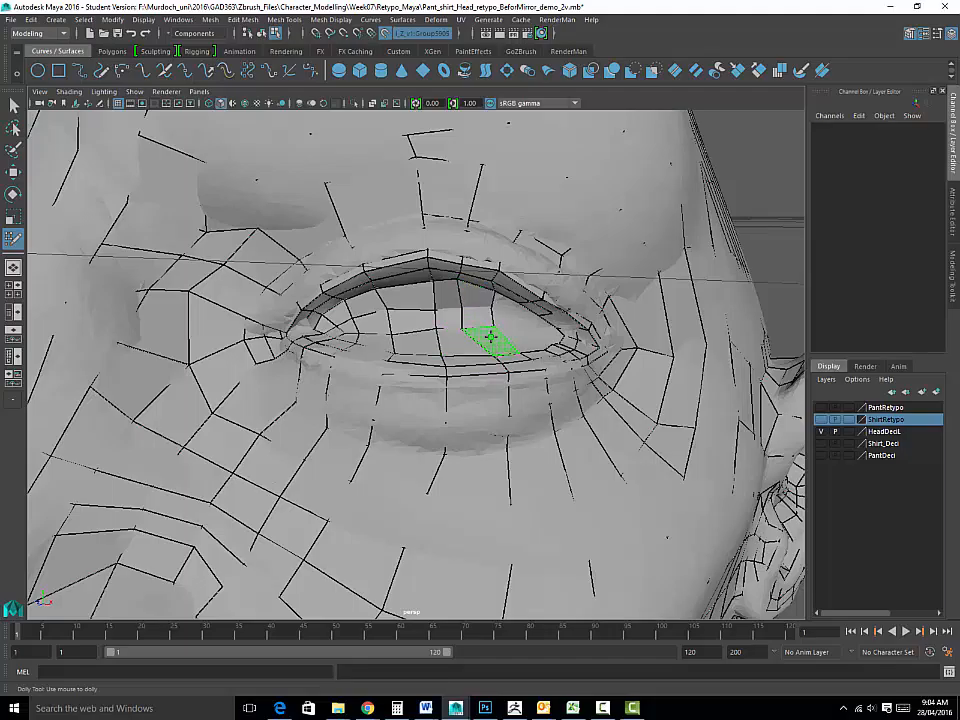
pyautogui.keyDown('shift'); pyautogui.click(494, 336); pyautogui.keyUp('shift')
# Continue the Quad Draw faces toward the outer corner of the eye opening.
pyautogui.keyDown('alt'); pyautogui.moveTo(501, 336); pyautogui.dragTo(476, 354, button='middle'); pyautogui.keyUp('alt')
pyautogui.keyDown('alt'); pyautogui.moveTo(476, 354); pyautogui.dragTo(482, 374, button='right'); pyautogui.keyUp('alt')
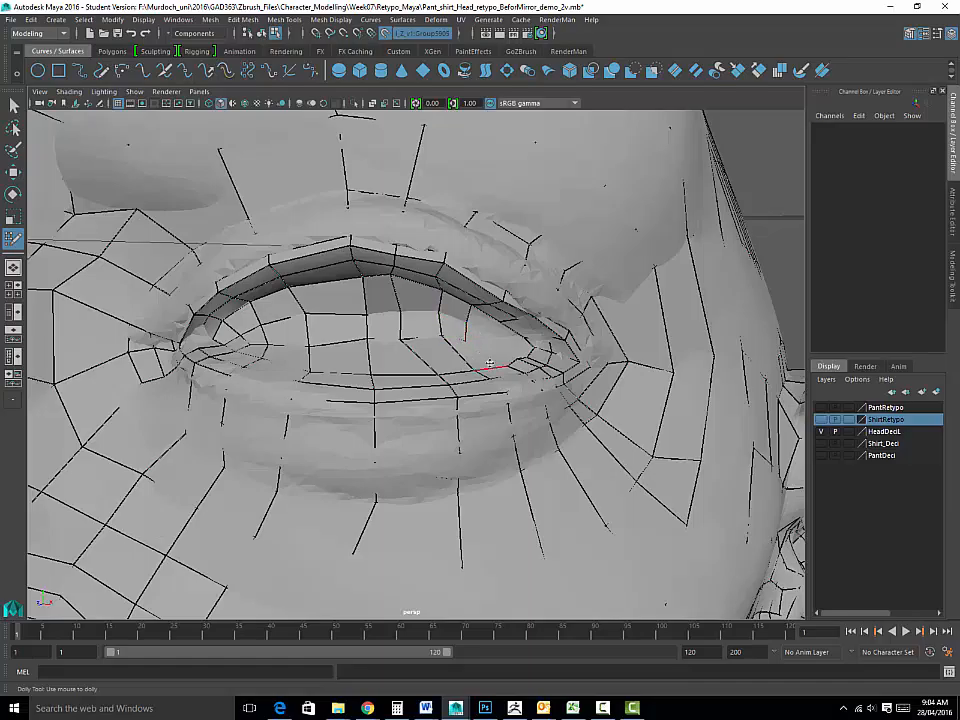
pyautogui.keyDown('alt'); pyautogui.moveTo(493, 364); pyautogui.dragTo(489, 356, button='middle'); pyautogui.keyUp('alt')
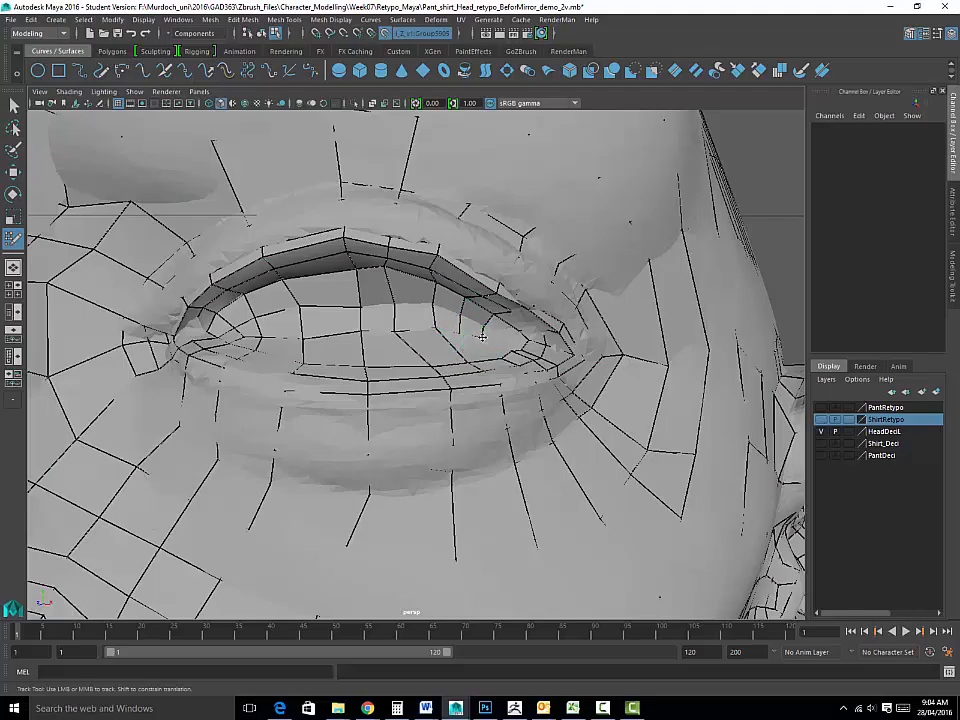
pyautogui.keyDown('alt'); pyautogui.moveTo(520, 375); pyautogui.dragTo(389, 298, button='right'); pyautogui.keyUp('alt')
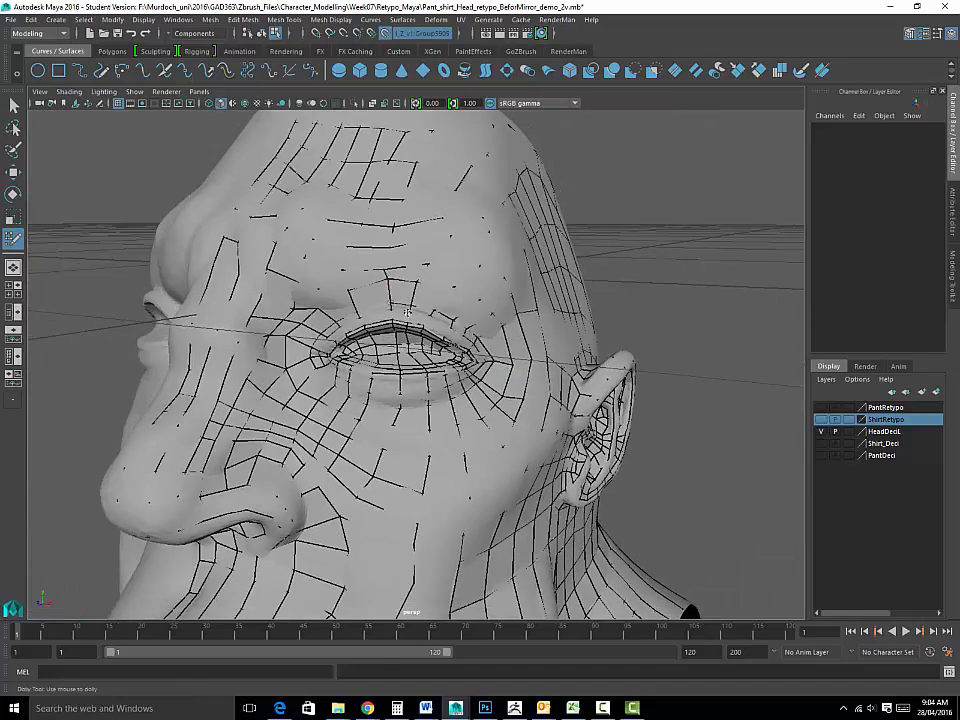
# Hide the HeadDeciL layer so the retopology mesh alone shows, and inspect the head's top, back and side.
pyautogui.keyDown('alt'); pyautogui.moveTo(389, 298); pyautogui.dragTo(342, 349); pyautogui.keyUp('alt')
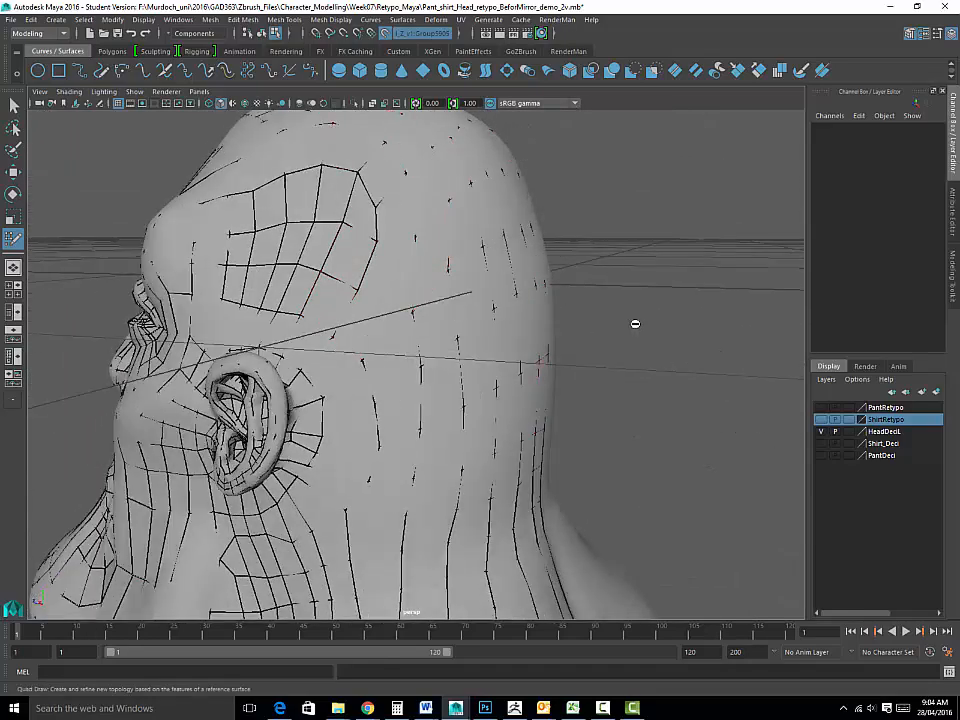
pyautogui.keyDown('alt'); pyautogui.moveTo(634, 324); pyautogui.dragTo(627, 354); pyautogui.keyUp('alt')
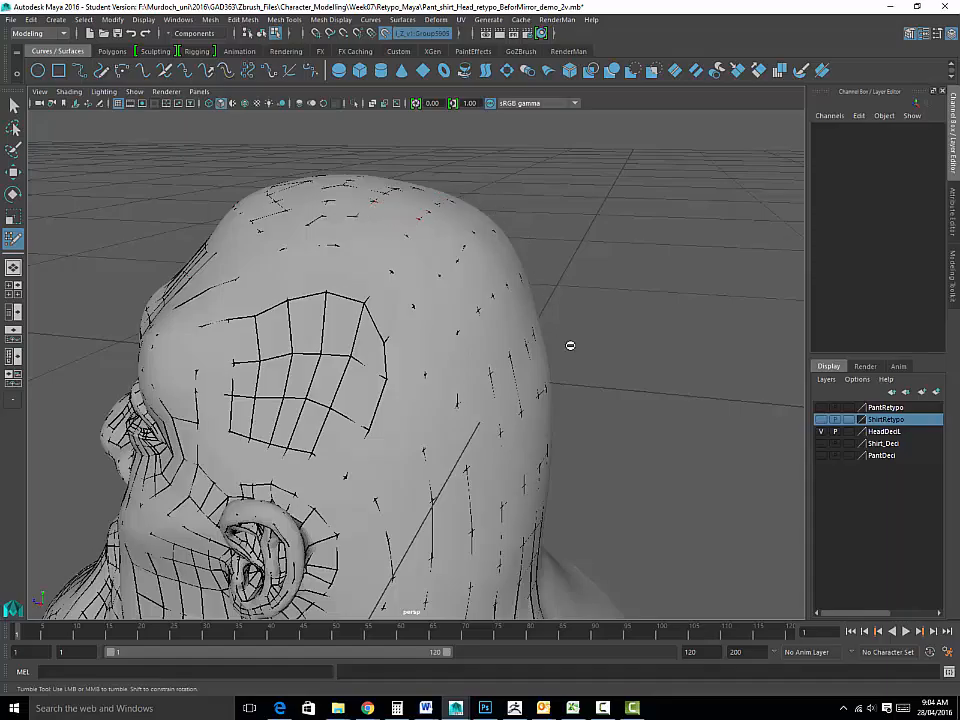
pyautogui.keyDown('alt'); pyautogui.moveTo(609, 354); pyautogui.dragTo(635, 326, button='middle'); pyautogui.keyUp('alt')
pyautogui.keyDown('alt'); pyautogui.moveTo(635, 326); pyautogui.dragTo(628, 334); pyautogui.keyUp('alt')
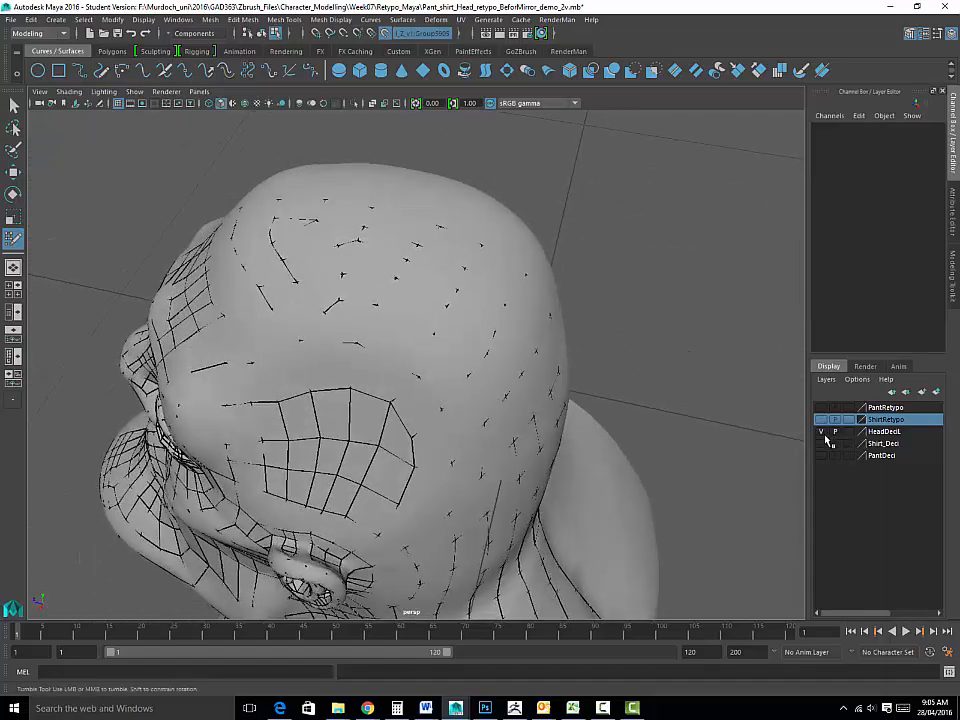
pyautogui.click(823, 431)
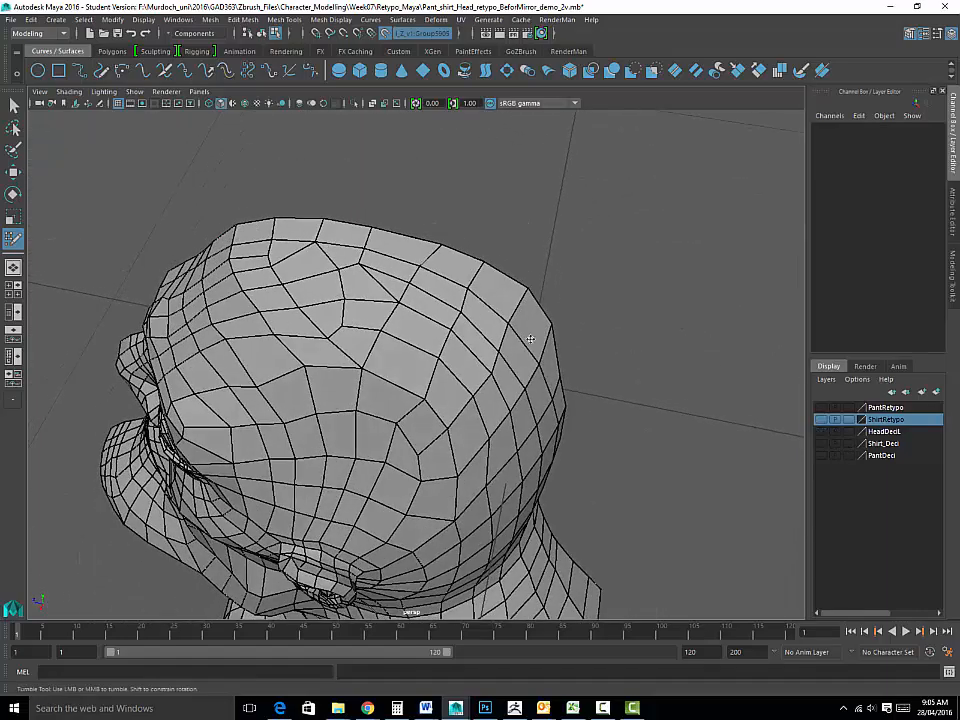
pyautogui.keyDown('alt'); pyautogui.moveTo(733, 312); pyautogui.dragTo(595, 296); pyautogui.keyUp('alt')
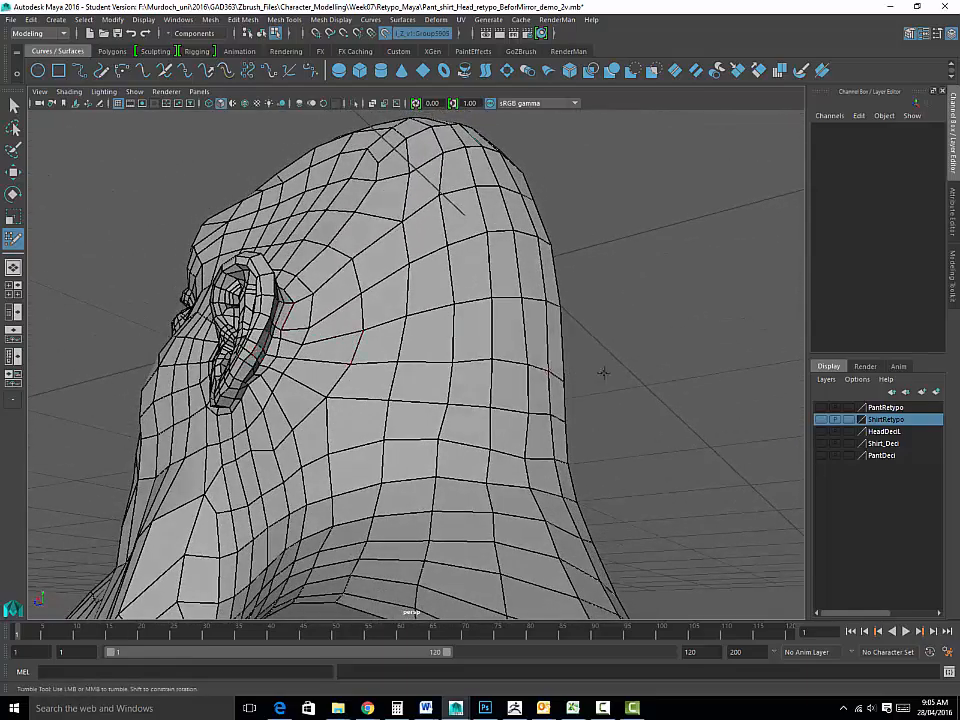
pyautogui.keyDown('alt'); pyautogui.moveTo(602, 373); pyautogui.dragTo(679, 369); pyautogui.keyUp('alt')
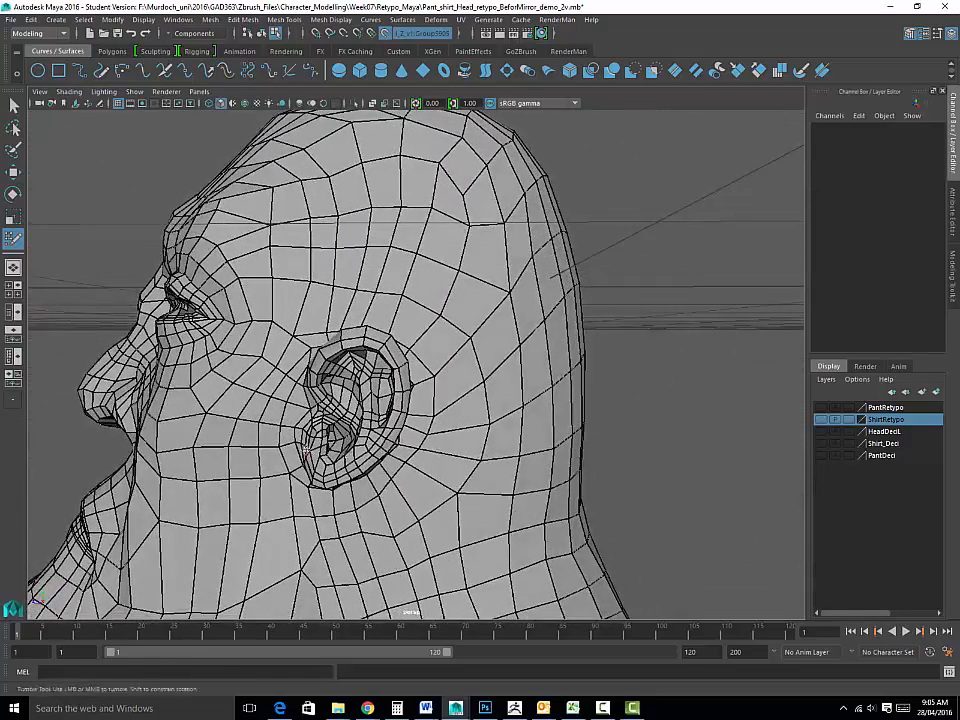
# Show the HeadDeciL layer and fill the remaining gap near the outer corner of the eye opening with Quad Draw faces.
pyautogui.keyDown('alt'); pyautogui.moveTo(84, 255); pyautogui.dragTo(292, 268); pyautogui.keyUp('alt')
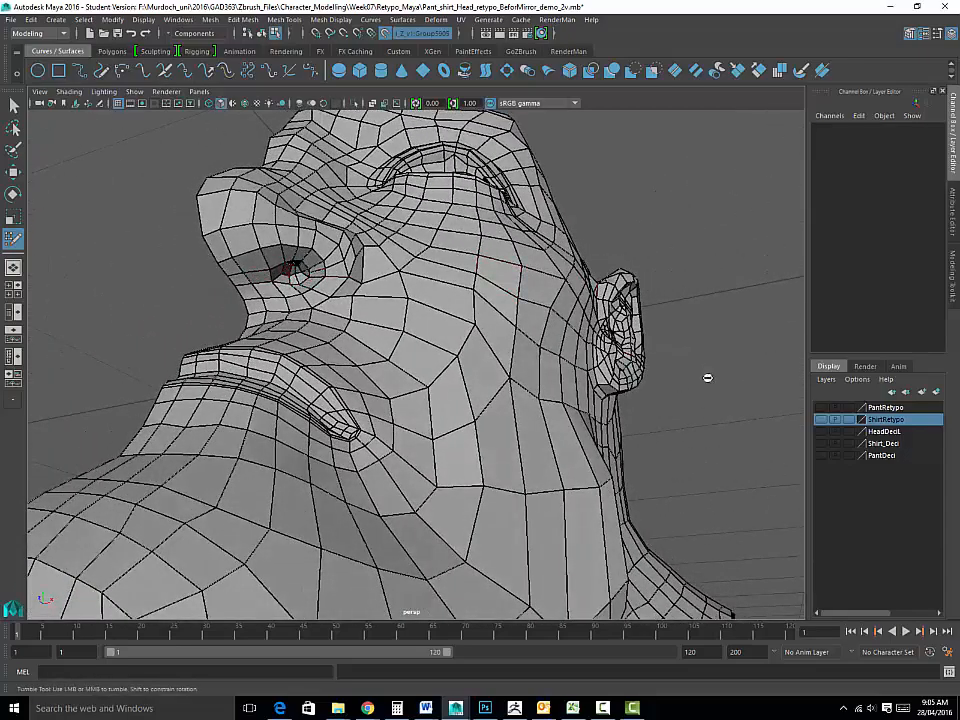
pyautogui.keyDown('alt'); pyautogui.moveTo(707, 377); pyautogui.dragTo(686, 441); pyautogui.keyUp('alt')
pyautogui.keyDown('alt'); pyautogui.moveTo(686, 441); pyautogui.dragTo(915, 444, button='right'); pyautogui.keyUp('alt')
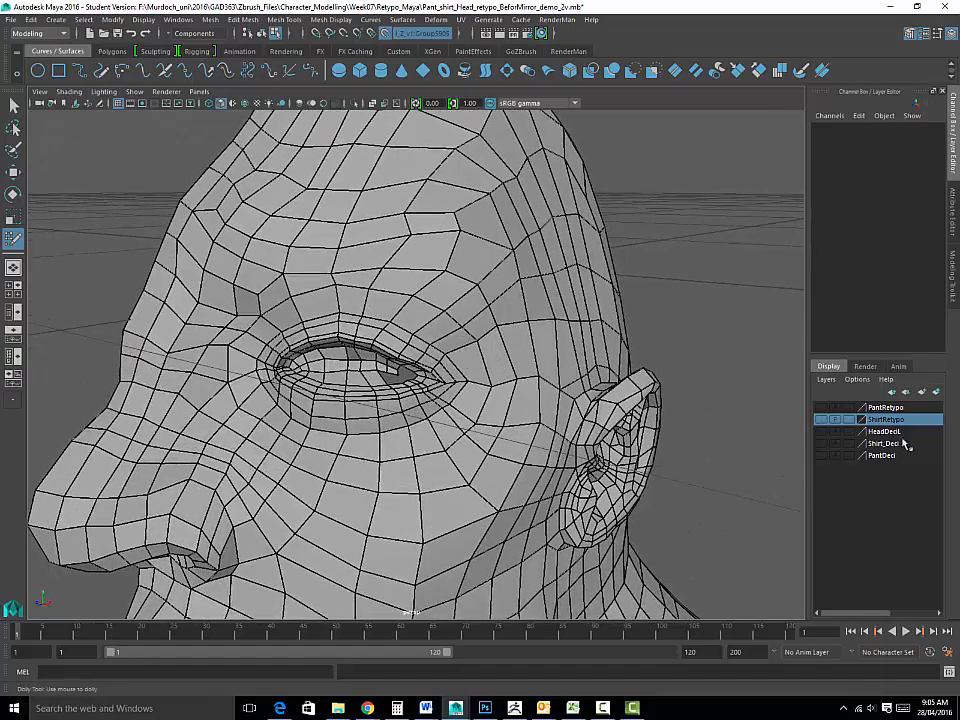
pyautogui.click(821, 419)
pyautogui.keyDown('alt'); pyautogui.moveTo(761, 358); pyautogui.dragTo(696, 332); pyautogui.keyUp('alt')
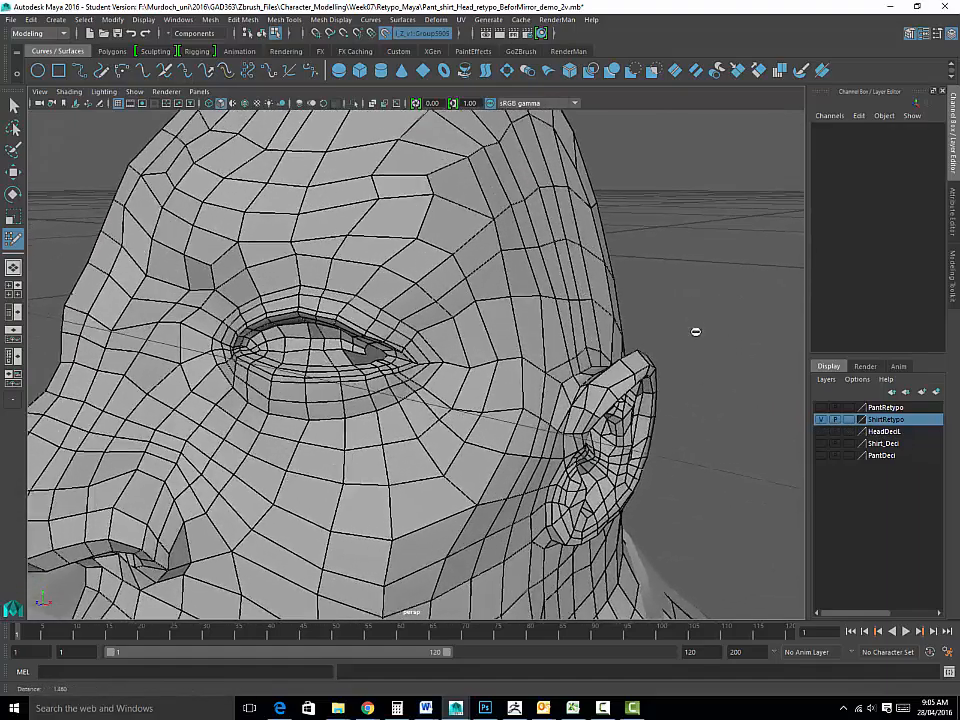
pyautogui.click(821, 431)
pyautogui.scroll(5, 663, 275)
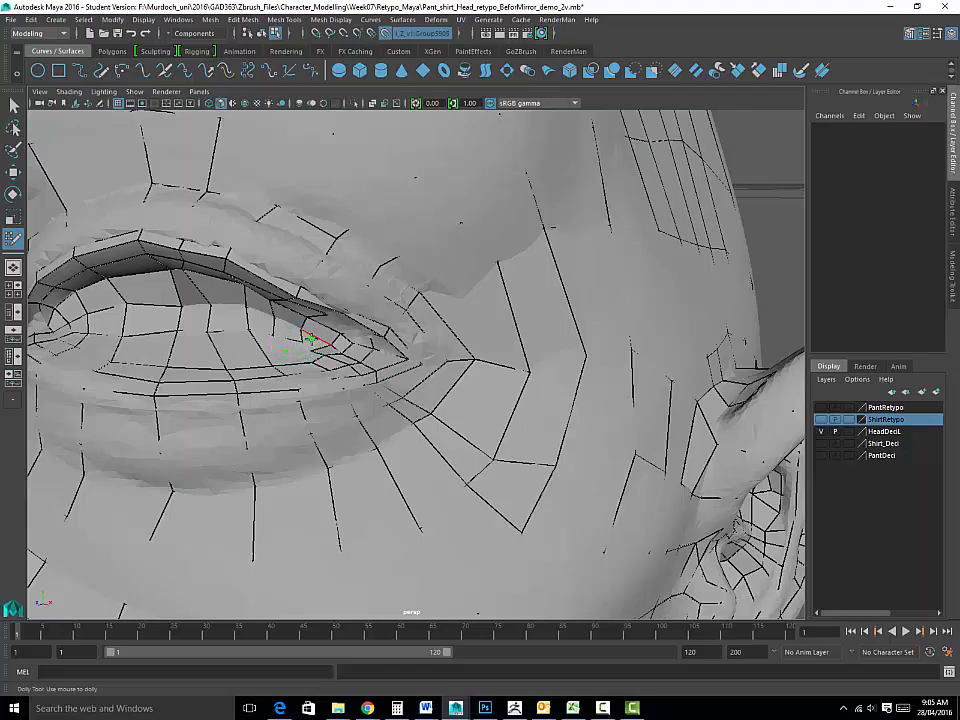
pyautogui.keyDown('shift'); pyautogui.click(310, 343); pyautogui.keyUp('shift')
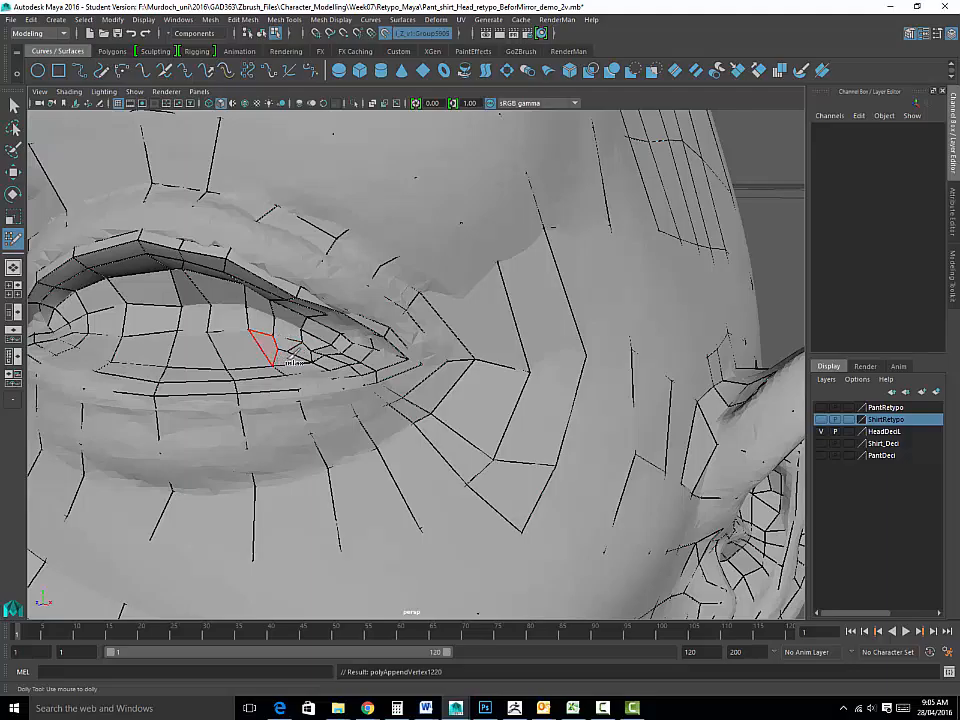
pyautogui.scroll(-4, 287, 335)
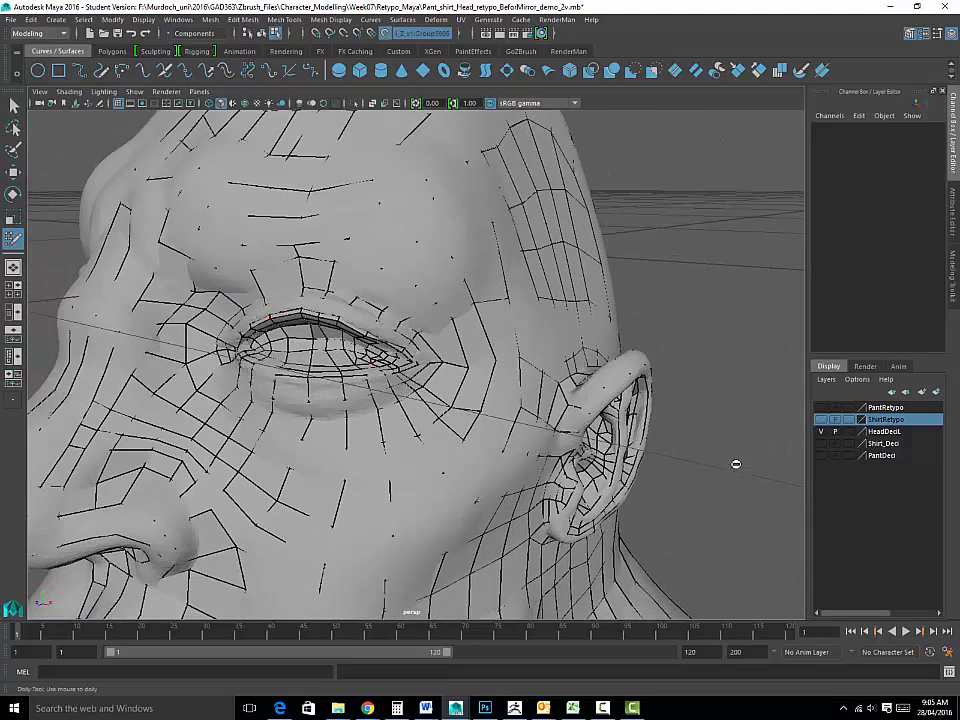
# Hide the HeadDeciL layer and inspect the filled eye opening in the retopology mesh from several angles.
pyautogui.click(821, 431)
pyautogui.scroll(5, 738, 281)
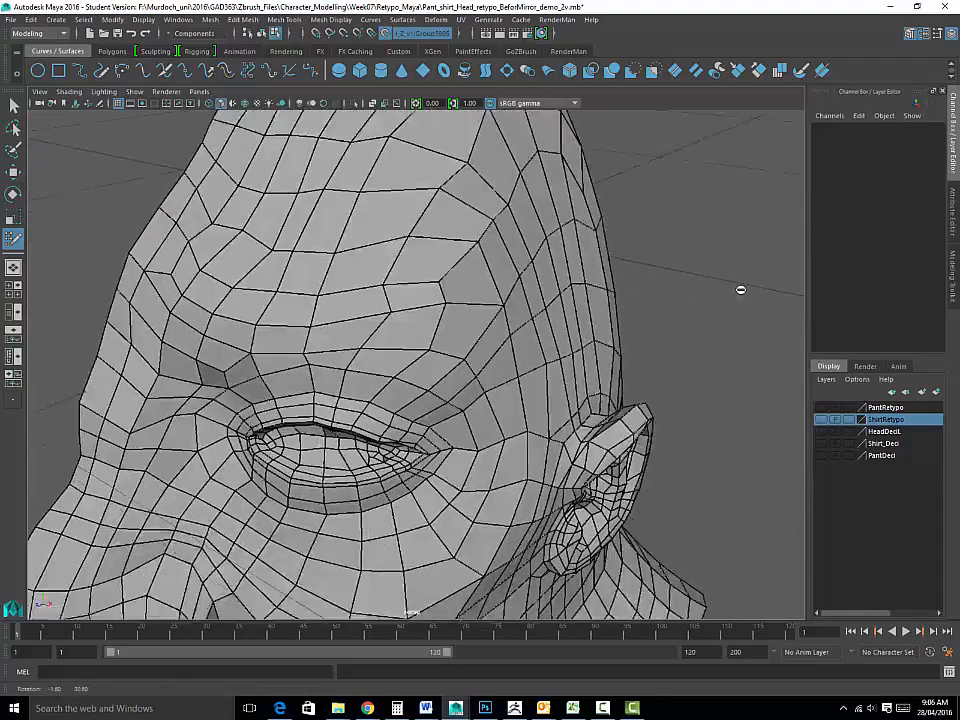
pyautogui.keyDown('alt'); pyautogui.moveTo(369, 443); pyautogui.dragTo(360, 369); pyautogui.keyUp('alt')
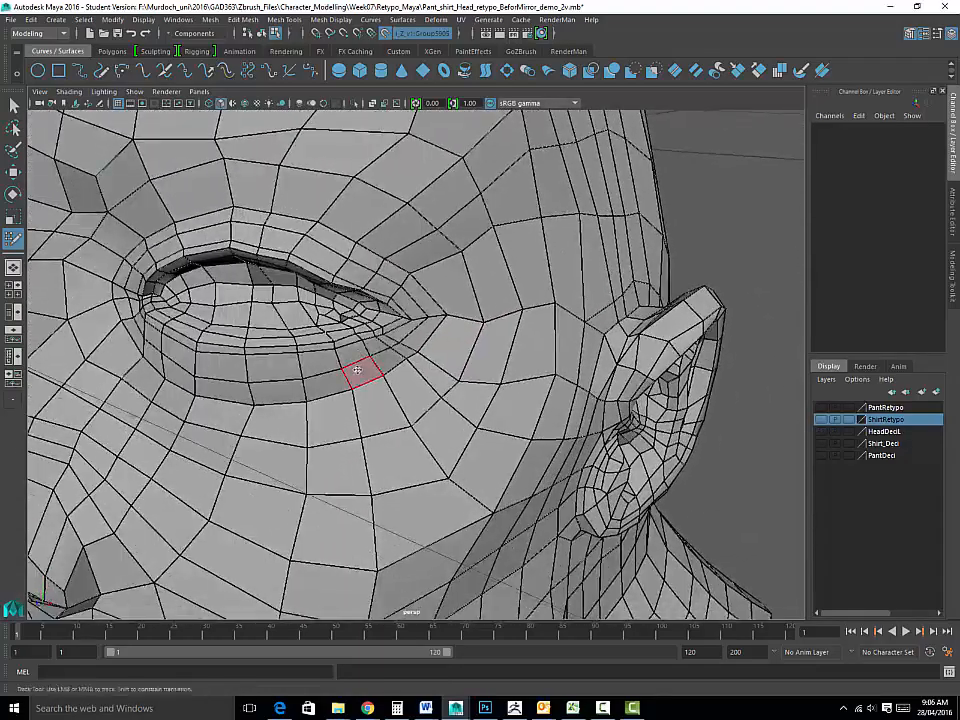
pyautogui.keyDown('alt'); pyautogui.moveTo(360, 369); pyautogui.dragTo(375, 448, button='right'); pyautogui.keyUp('alt')
pyautogui.keyDown('alt'); pyautogui.moveTo(350, 398); pyautogui.dragTo(369, 433); pyautogui.keyUp('alt')
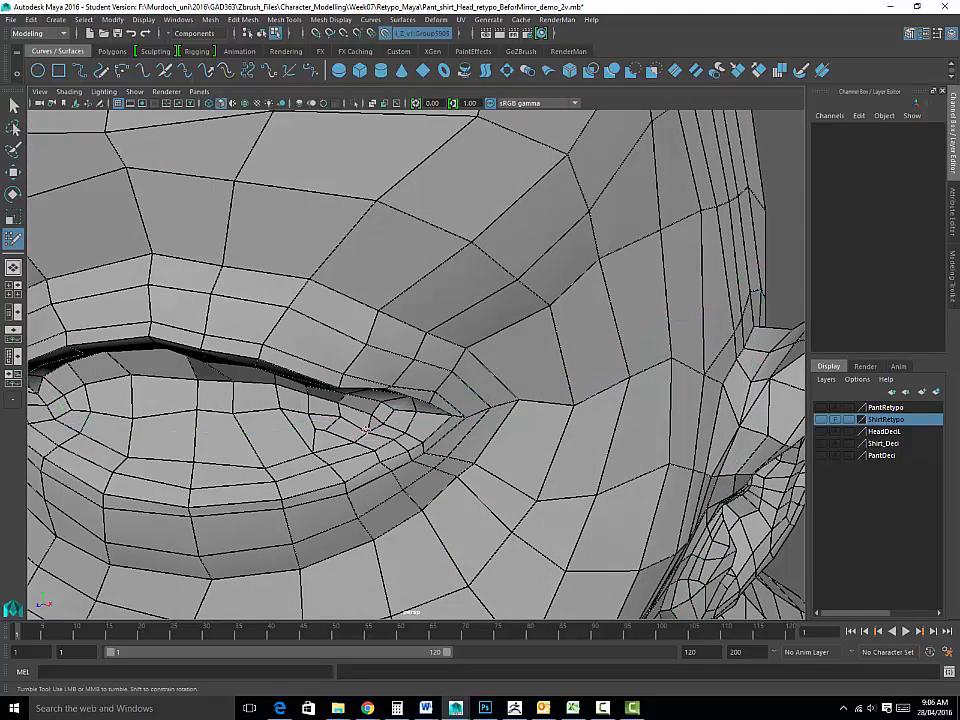
pyautogui.keyDown('alt'); pyautogui.moveTo(364, 429); pyautogui.dragTo(338, 430, button='right'); pyautogui.keyUp('alt')
pyautogui.keyDown('alt'); pyautogui.moveTo(364, 418); pyautogui.dragTo(300, 430, button='right'); pyautogui.keyUp('alt')
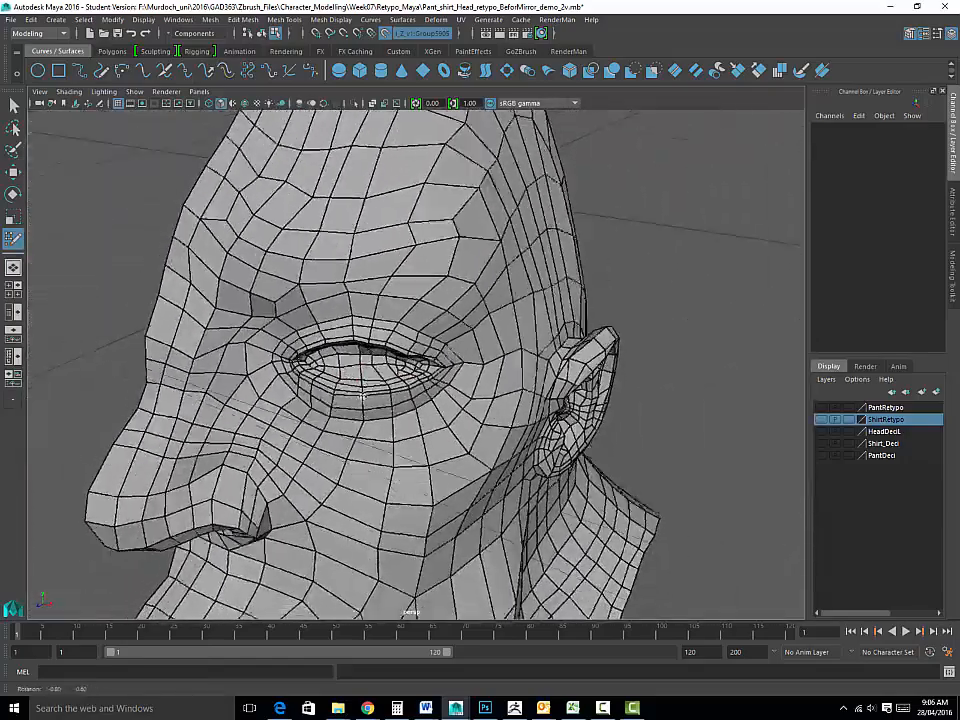
pyautogui.keyDown('alt'); pyautogui.moveTo(300, 430); pyautogui.dragTo(386, 392); pyautogui.keyUp('alt')
pyautogui.keyDown('alt'); pyautogui.moveTo(386, 392); pyautogui.dragTo(343, 359, button='right'); pyautogui.keyUp('alt')
pyautogui.keyDown('alt'); pyautogui.moveTo(343, 359); pyautogui.dragTo(578, 418); pyautogui.keyUp('alt')
# In the front view, align the forehead and nose vertices of the mesh's open edge with the vertical centre line.
pyautogui.press('space')
pyautogui.keyDown('alt'); pyautogui.moveTo(367, 508); pyautogui.dragTo(373, 582, button='middle'); pyautogui.keyUp('alt')
pyautogui.keyDown('alt'); pyautogui.moveTo(373, 582); pyautogui.dragTo(373, 521, button='right'); pyautogui.keyUp('alt')
pyautogui.press('space')
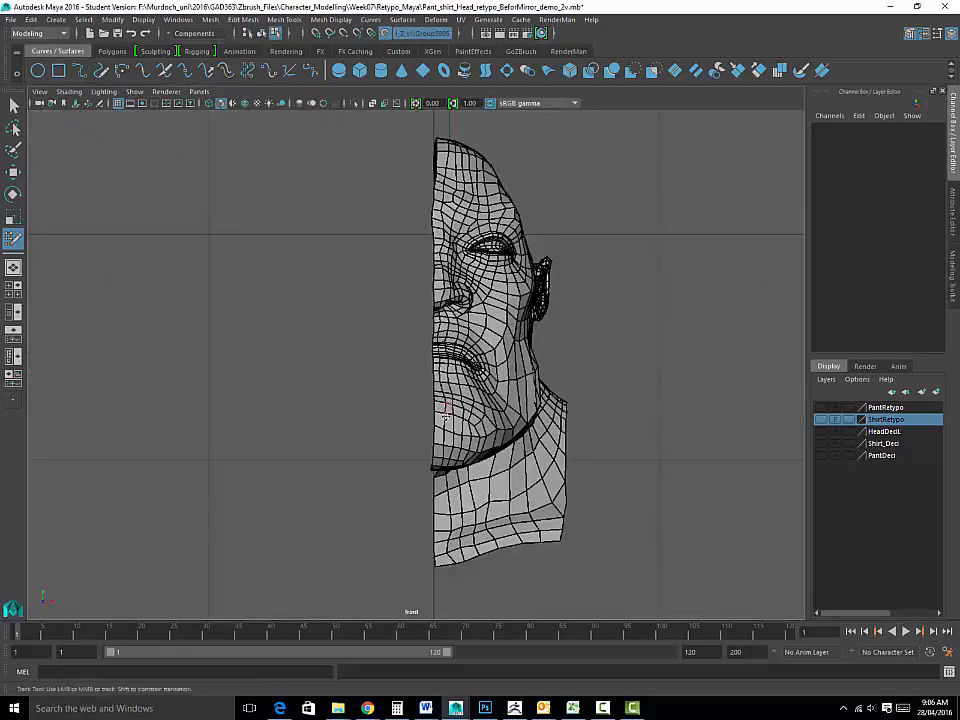
pyautogui.keyDown('alt'); pyautogui.moveTo(450, 399); pyautogui.dragTo(458, 408, button='middle'); pyautogui.keyUp('alt')
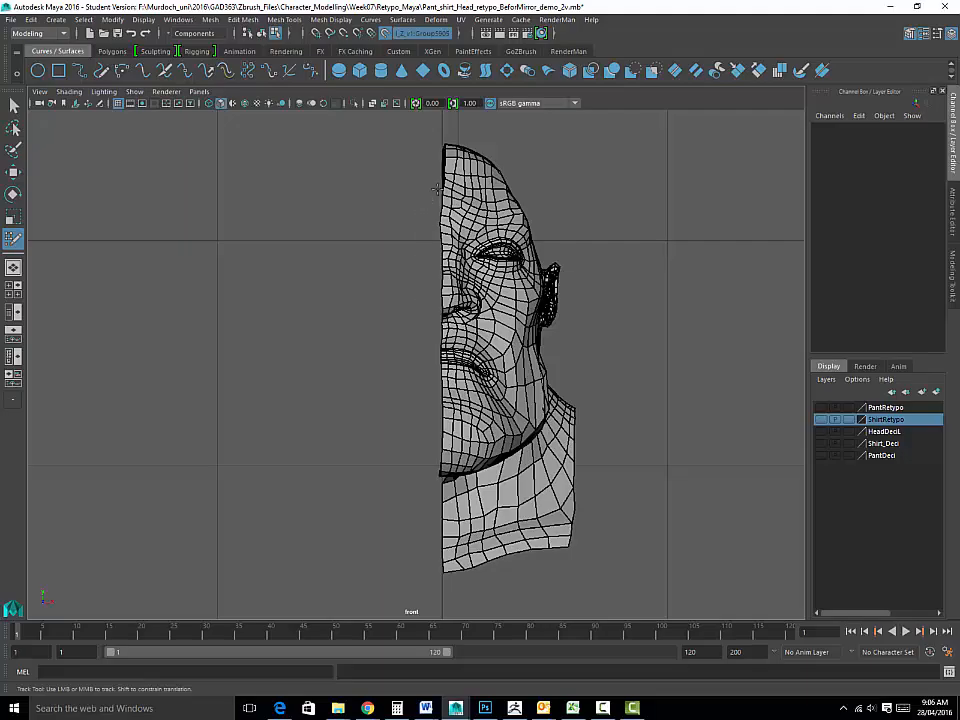
pyautogui.keyDown('alt'); pyautogui.moveTo(346, 243); pyautogui.dragTo(383, 310, button='right'); pyautogui.keyUp('alt')
pyautogui.keyDown('alt'); pyautogui.moveTo(339, 206); pyautogui.dragTo(315, 414, button='middle'); pyautogui.keyUp('alt')
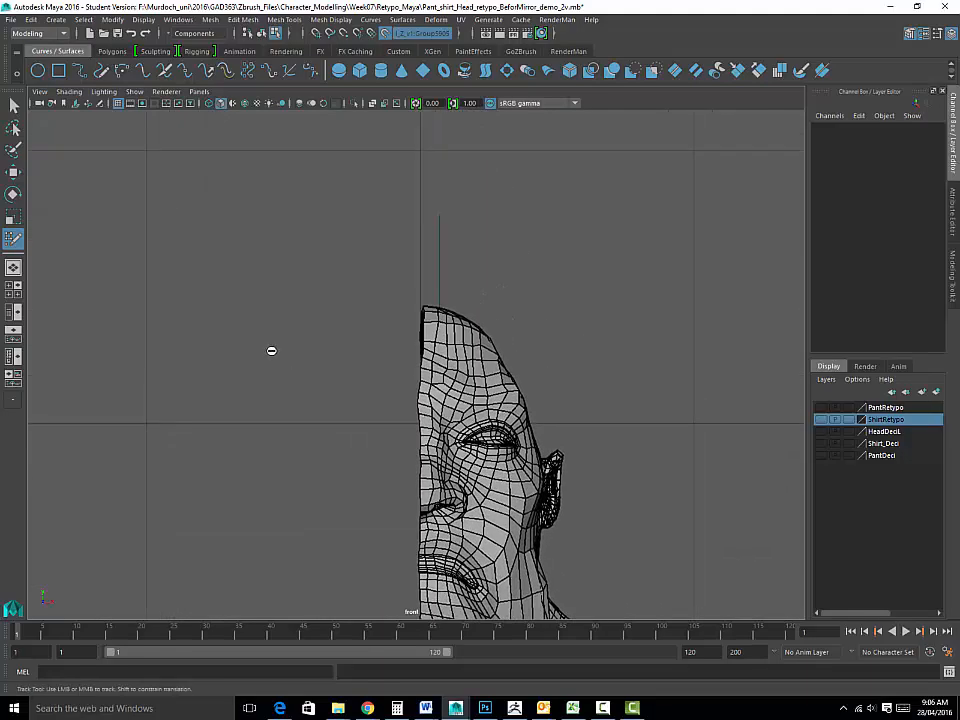
pyautogui.keyDown('alt'); pyautogui.moveTo(272, 349); pyautogui.dragTo(370, 569, button='right'); pyautogui.keyUp('alt')
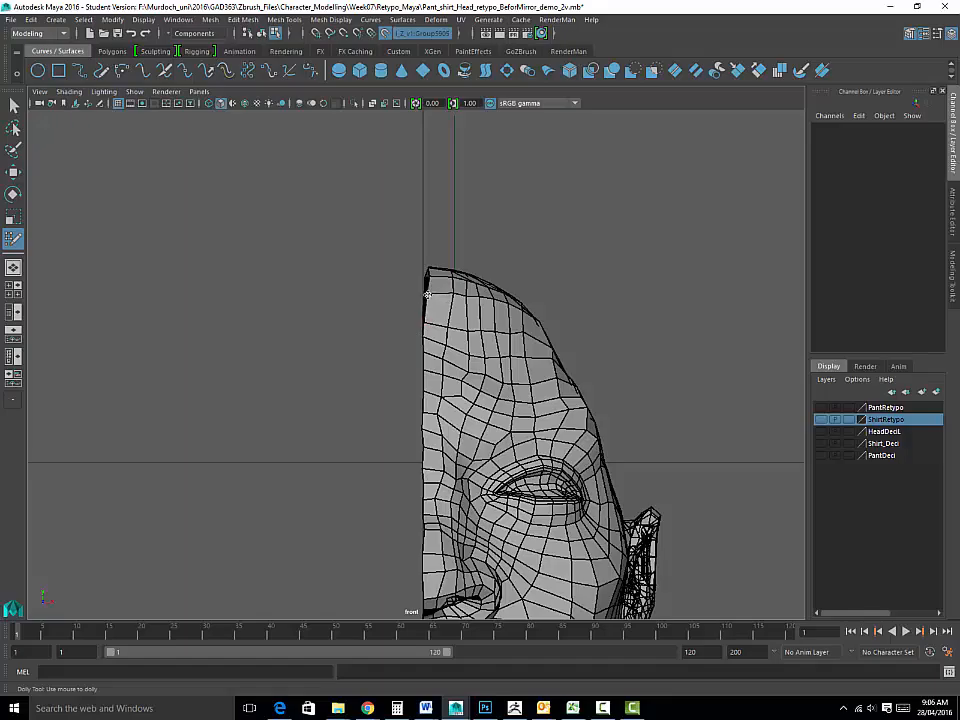
# Inspect the half head's open centre edge from behind in the perspective view and again in the front view.
pyautogui.press('space')
pyautogui.keyDown('alt'); pyautogui.moveTo(512, 240); pyautogui.dragTo(487, 247); pyautogui.keyUp('alt')
pyautogui.press('space')
pyautogui.keyDown('alt'); pyautogui.moveTo(576, 354); pyautogui.dragTo(441, 339); pyautogui.keyUp('alt')
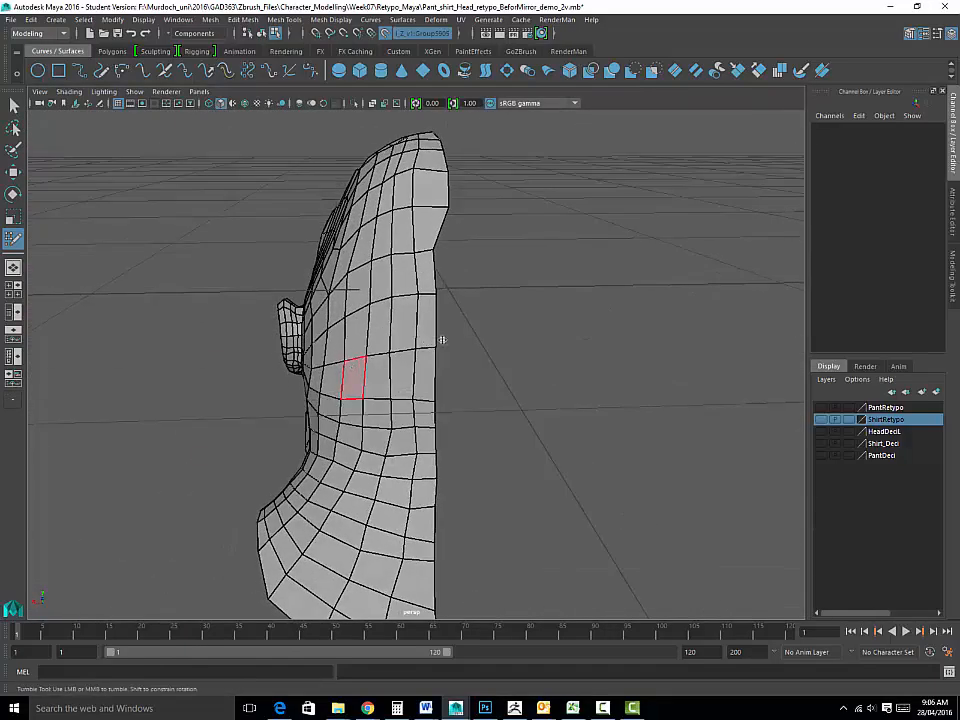
pyautogui.keyDown('alt'); pyautogui.moveTo(560, 426); pyautogui.dragTo(538, 374, button='middle'); pyautogui.keyUp('alt')
pyautogui.keyDown('alt'); pyautogui.moveTo(537, 374); pyautogui.dragTo(413, 329); pyautogui.keyUp('alt')
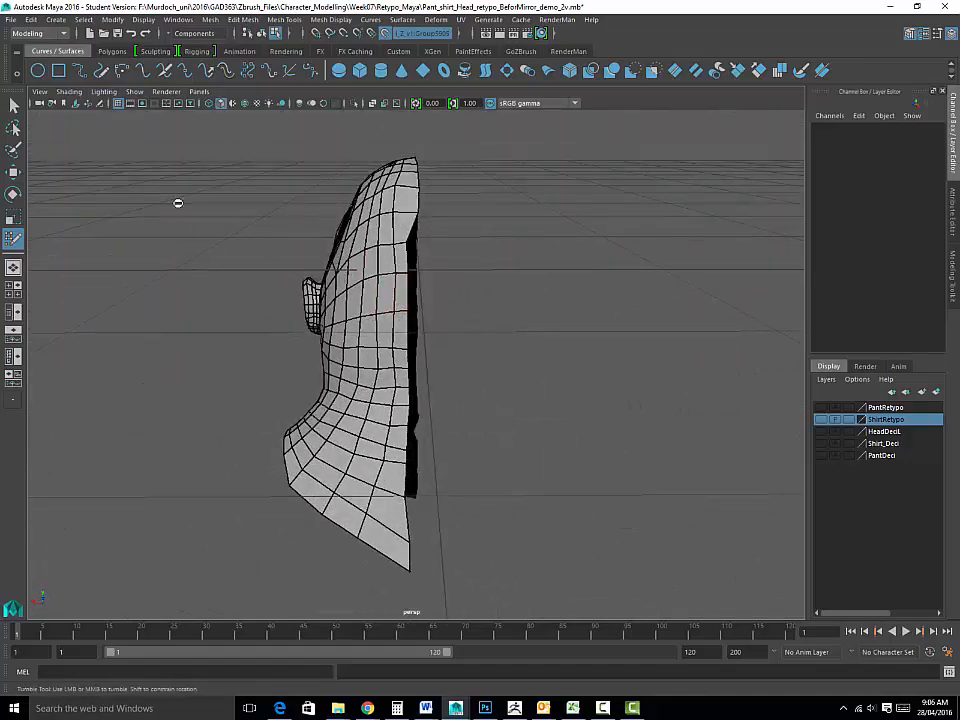
pyautogui.press('space')
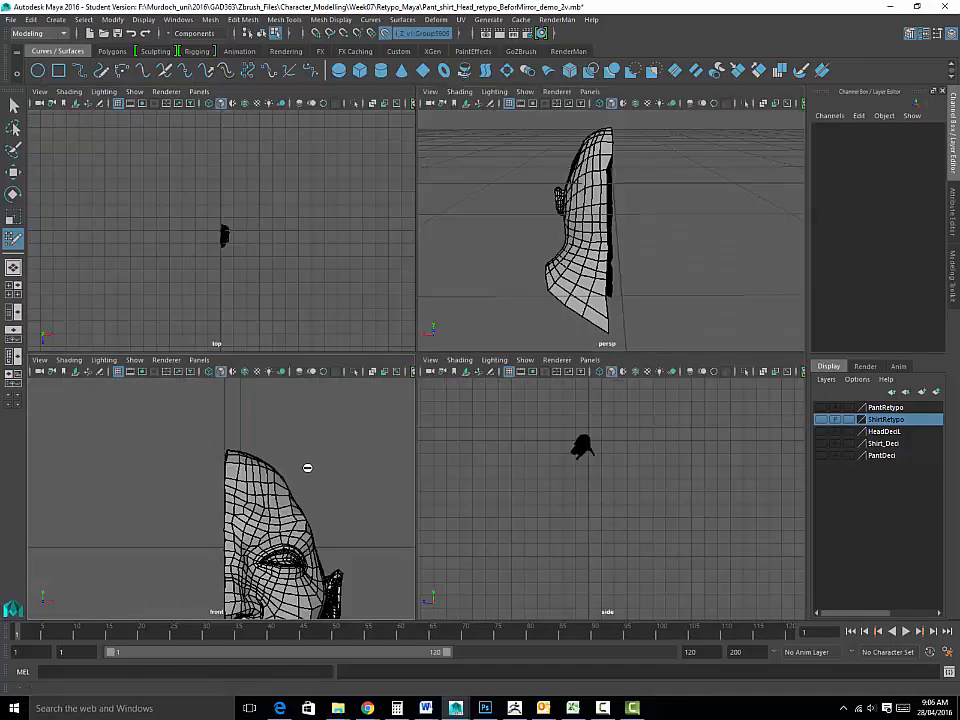
pyautogui.keyDown('alt'); pyautogui.moveTo(306, 465); pyautogui.dragTo(339, 476, button='right'); pyautogui.keyUp('alt')
pyautogui.press('space')
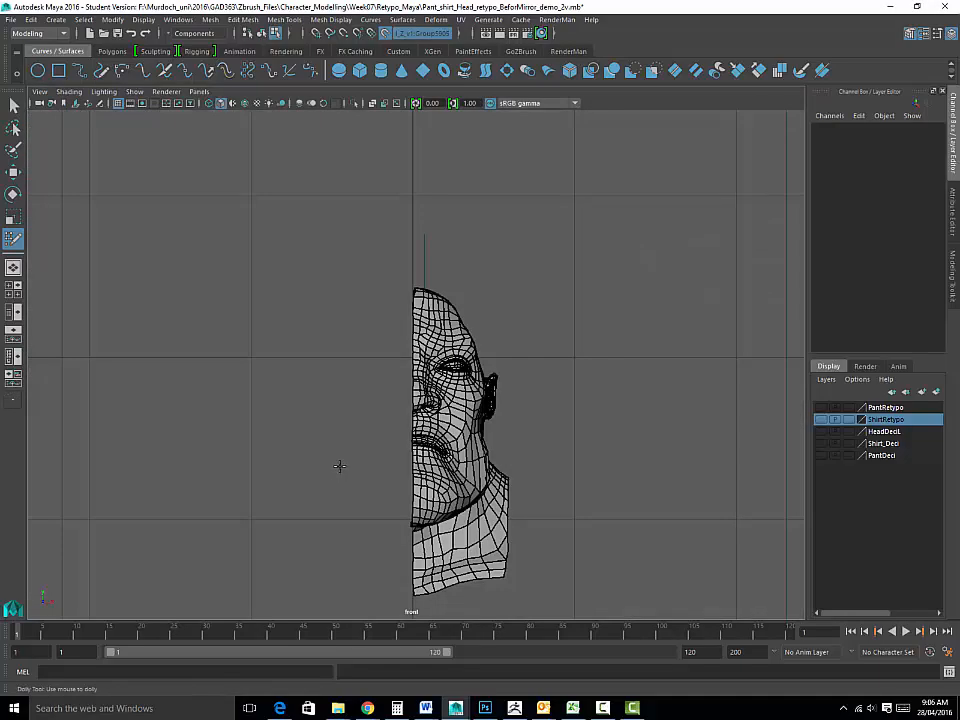
pyautogui.keyDown('alt'); pyautogui.moveTo(576, 360); pyautogui.dragTo(544, 338, button='middle'); pyautogui.keyUp('alt')
pyautogui.keyDown('alt'); pyautogui.moveTo(544, 338); pyautogui.dragTo(592, 405, button='right'); pyautogui.keyUp('alt')
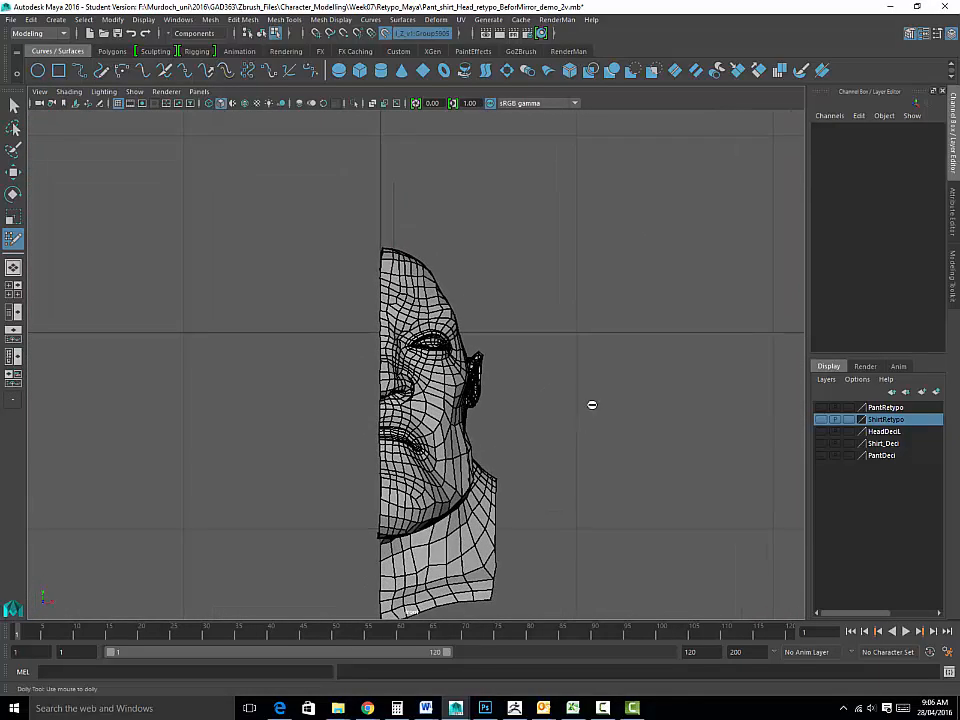
pyautogui.keyDown('alt'); pyautogui.moveTo(557, 385); pyautogui.dragTo(549, 349, button='middle'); pyautogui.keyUp('alt')
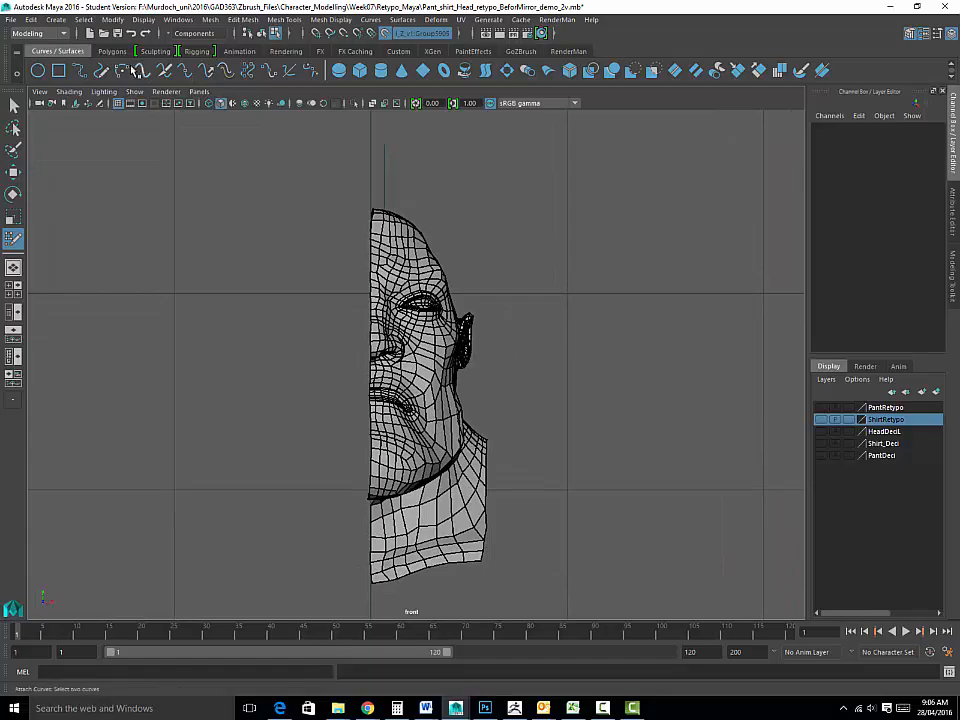
# Create a new Back orthographic camera view in place of the front view.
pyautogui.click(196, 91)
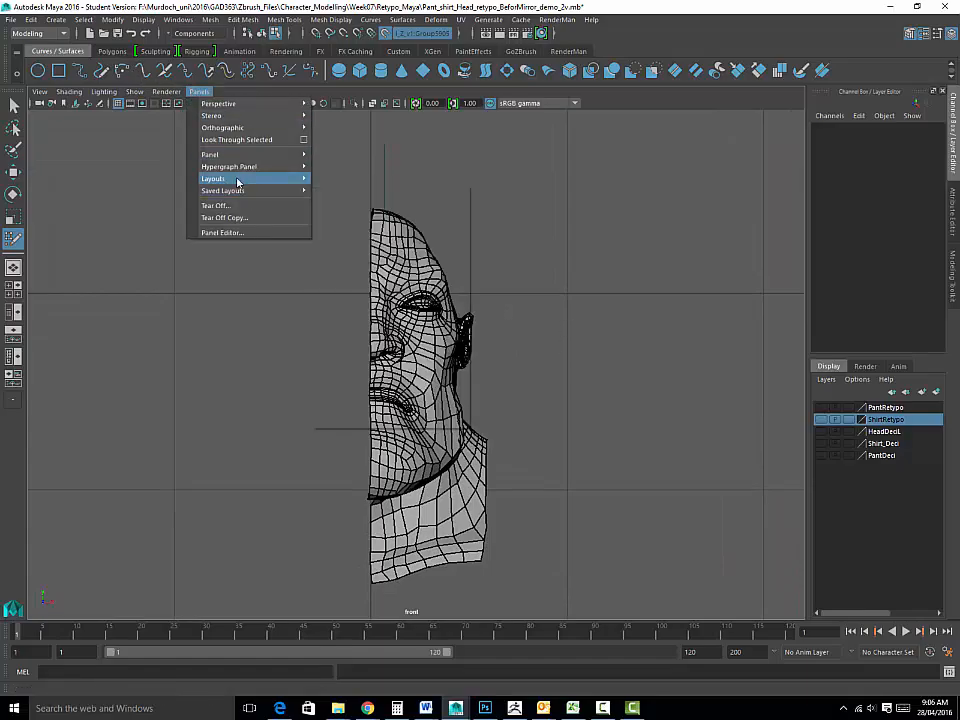
pyautogui.moveTo(232, 158)
pyautogui.moveTo(234, 180)
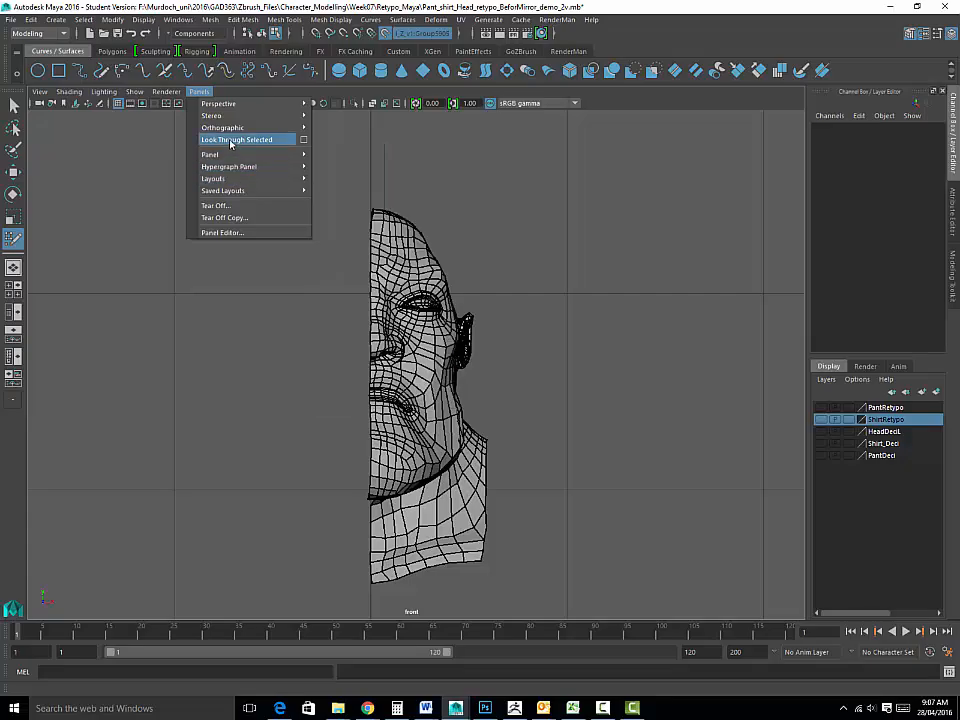
pyautogui.moveTo(234, 130)
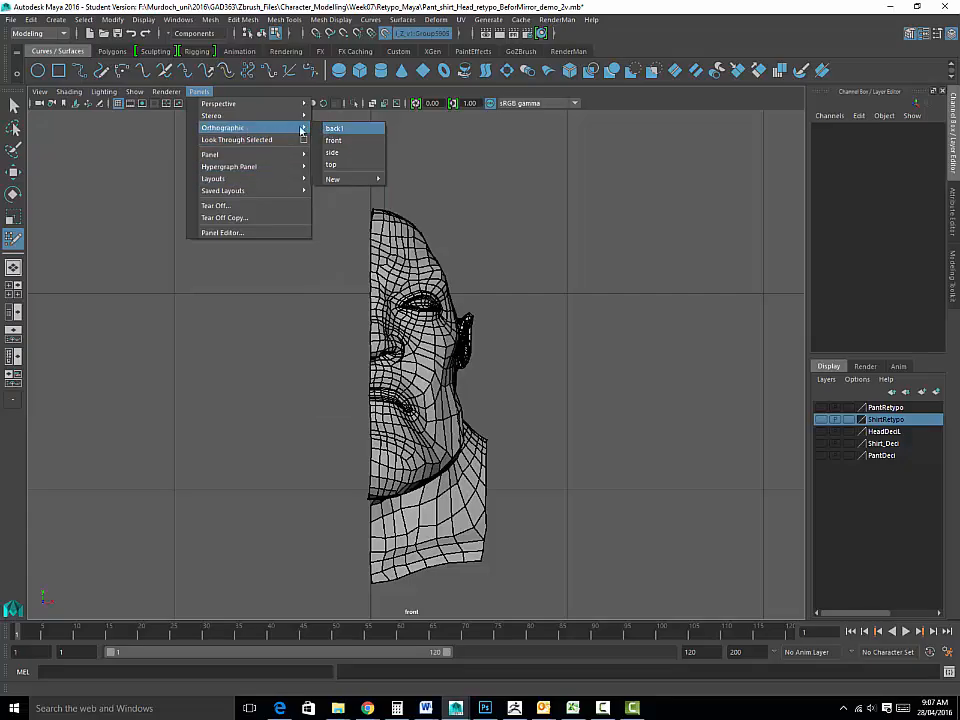
pyautogui.moveTo(350, 181)
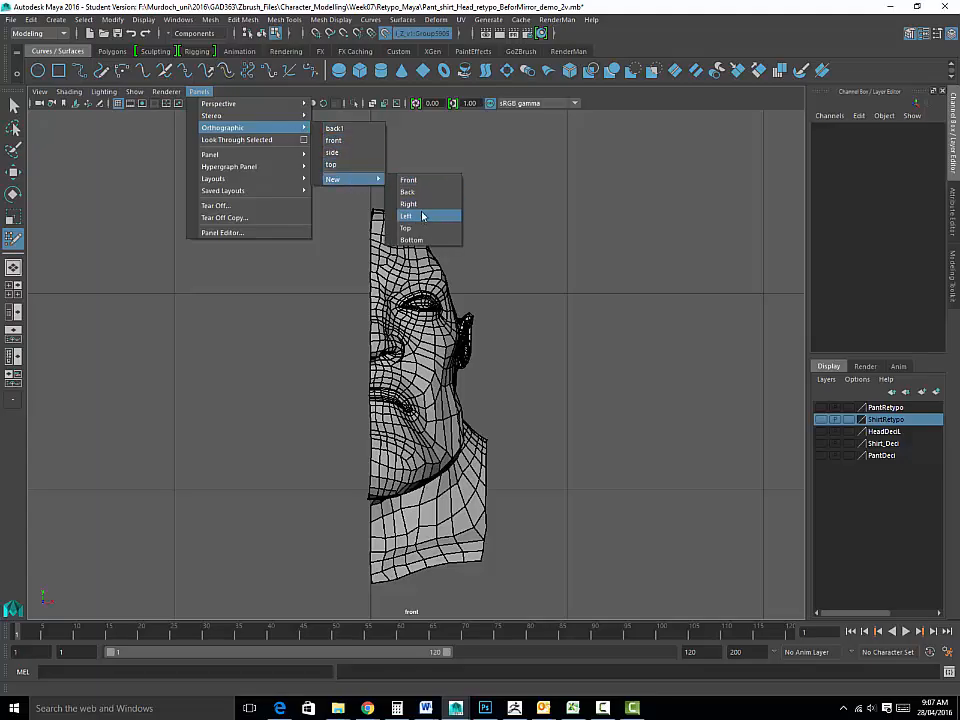
pyautogui.click(408, 191)
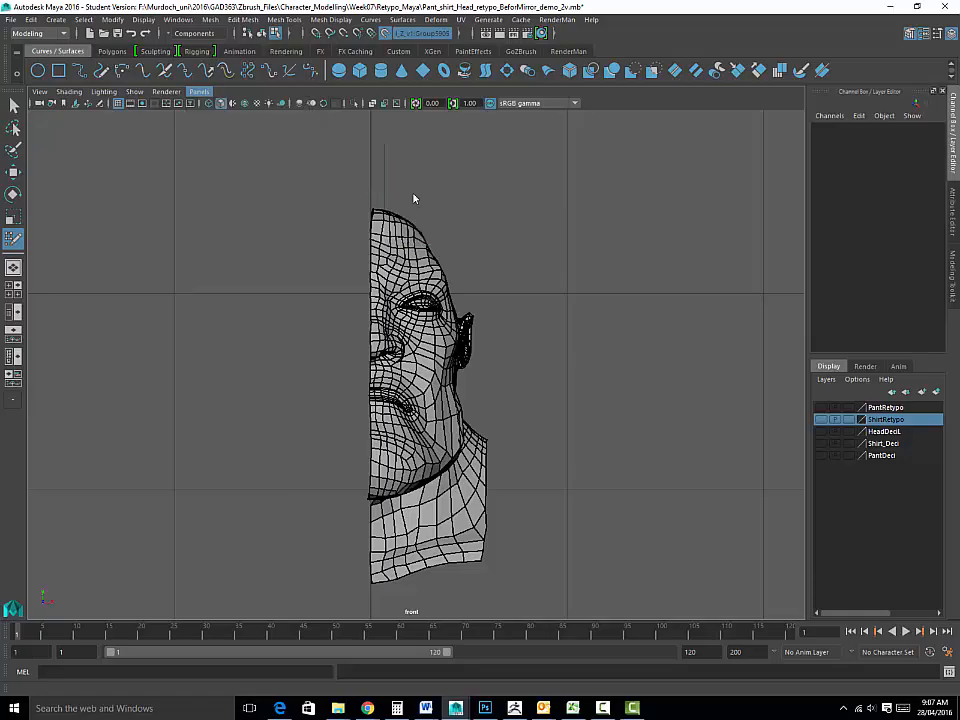
# In the back view, move the open-edge vertices down the back of the head and neck onto the vertical centre line.
pyautogui.scroll(10, 412, 301)
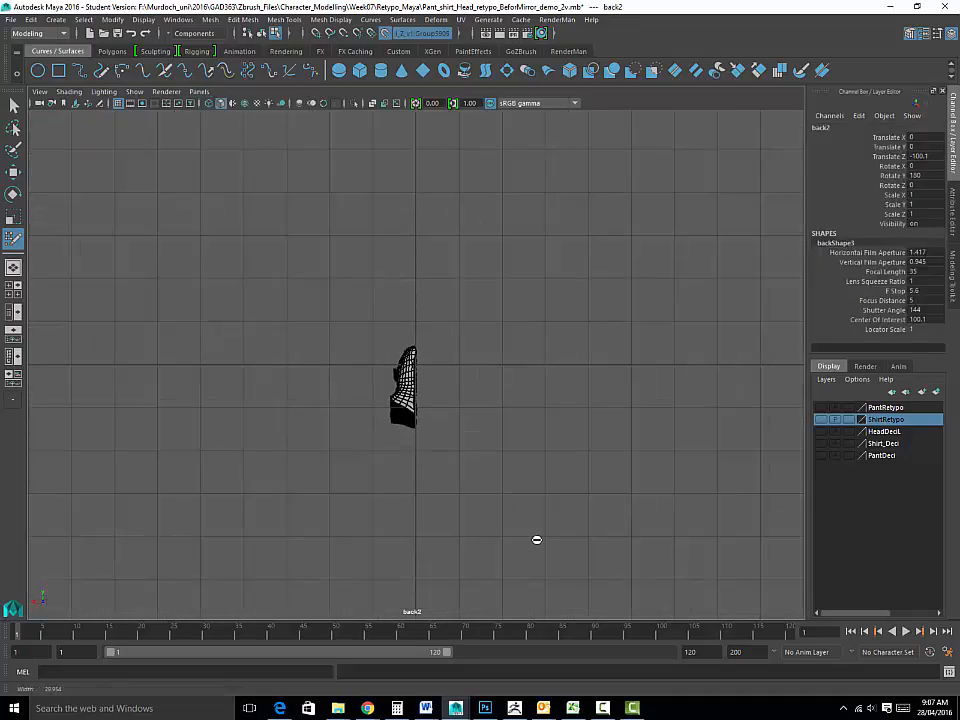
pyautogui.scroll(3, 409, 346)
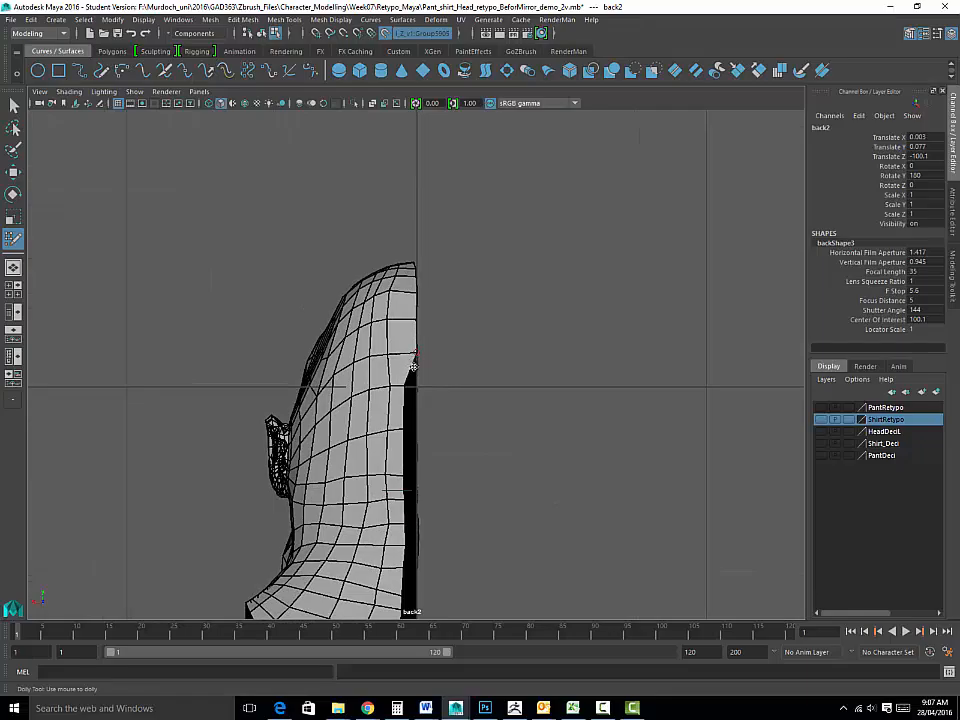
pyautogui.keyDown('alt'); pyautogui.moveTo(413, 368); pyautogui.dragTo(385, 333, button='middle'); pyautogui.keyUp('alt')
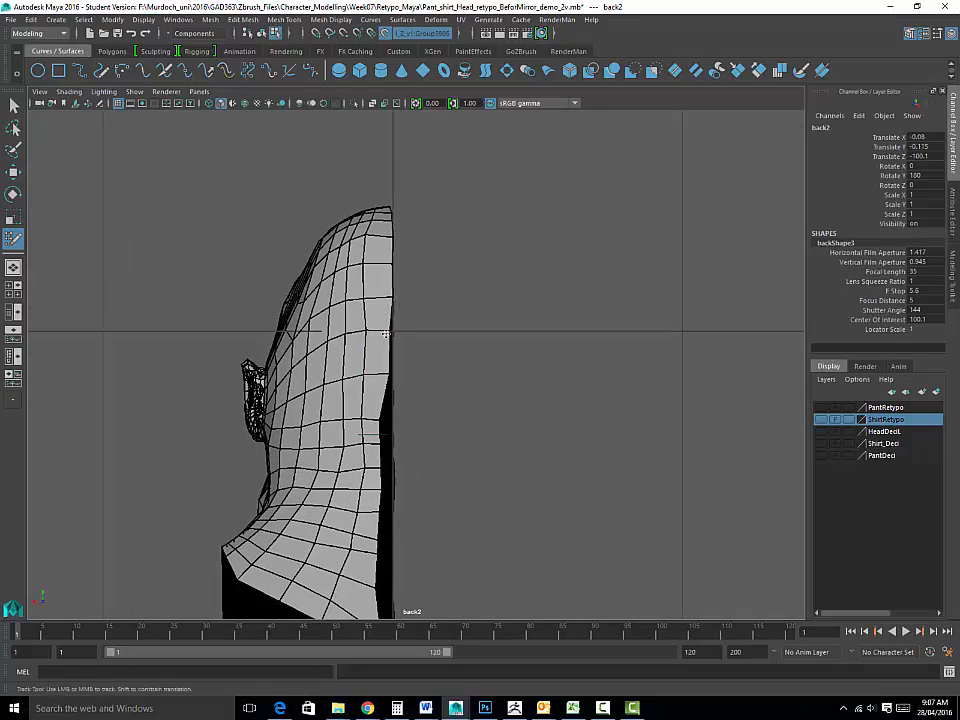
pyautogui.keyDown('alt'); pyautogui.moveTo(423, 373); pyautogui.dragTo(411, 326, button='middle'); pyautogui.keyUp('alt')
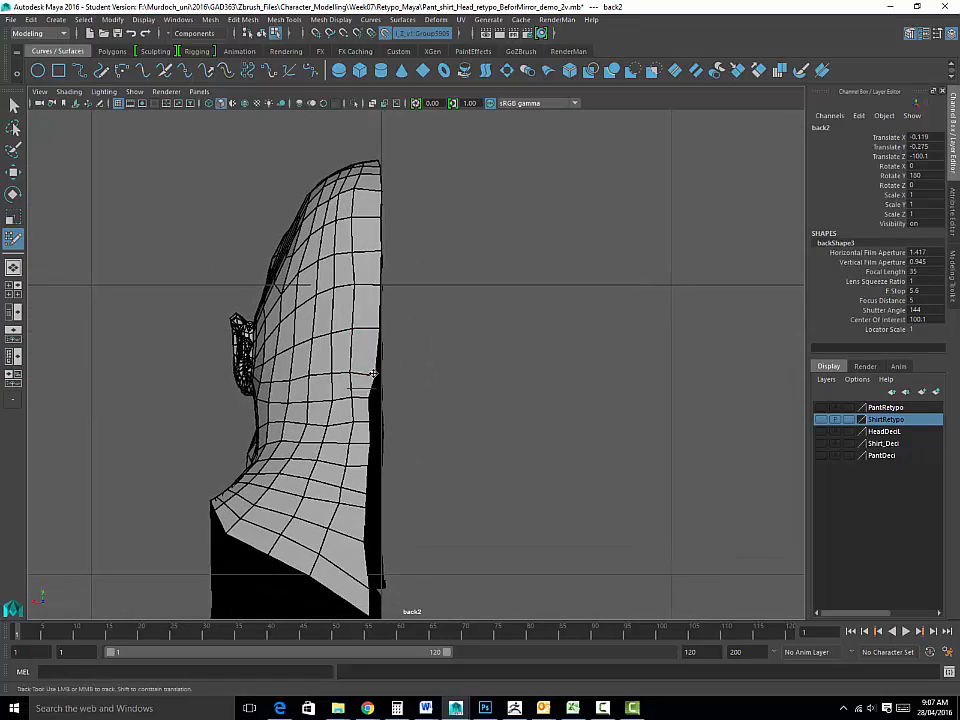
pyautogui.keyDown('alt'); pyautogui.moveTo(372, 376); pyautogui.dragTo(382, 340, button='middle'); pyautogui.keyUp('alt')
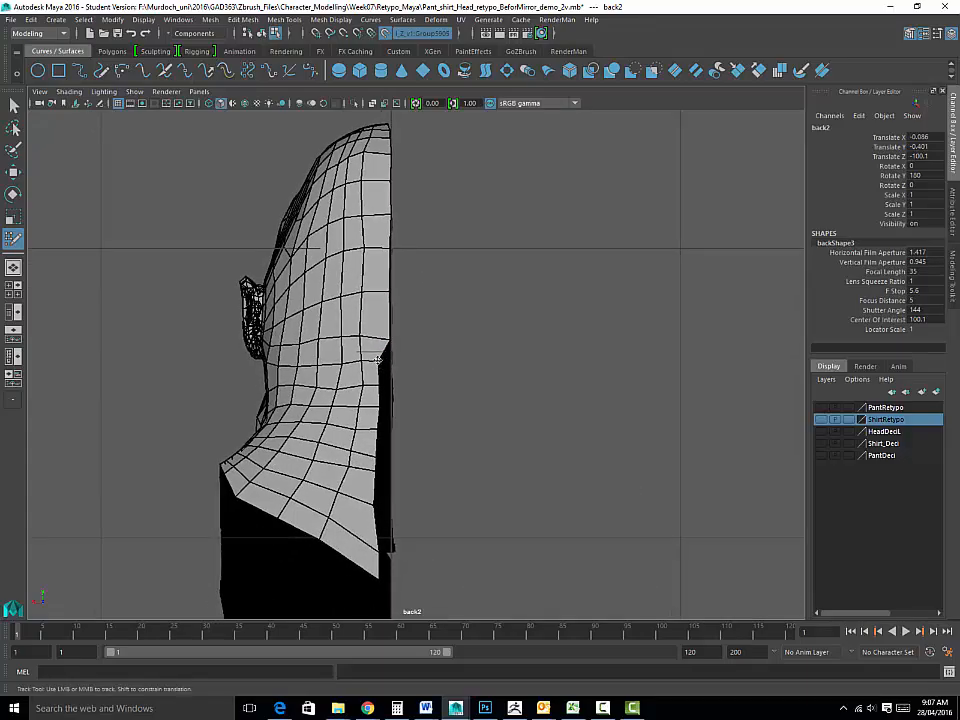
pyautogui.keyDown('alt'); pyautogui.moveTo(373, 397); pyautogui.dragTo(380, 344, button='middle'); pyautogui.keyUp('alt')
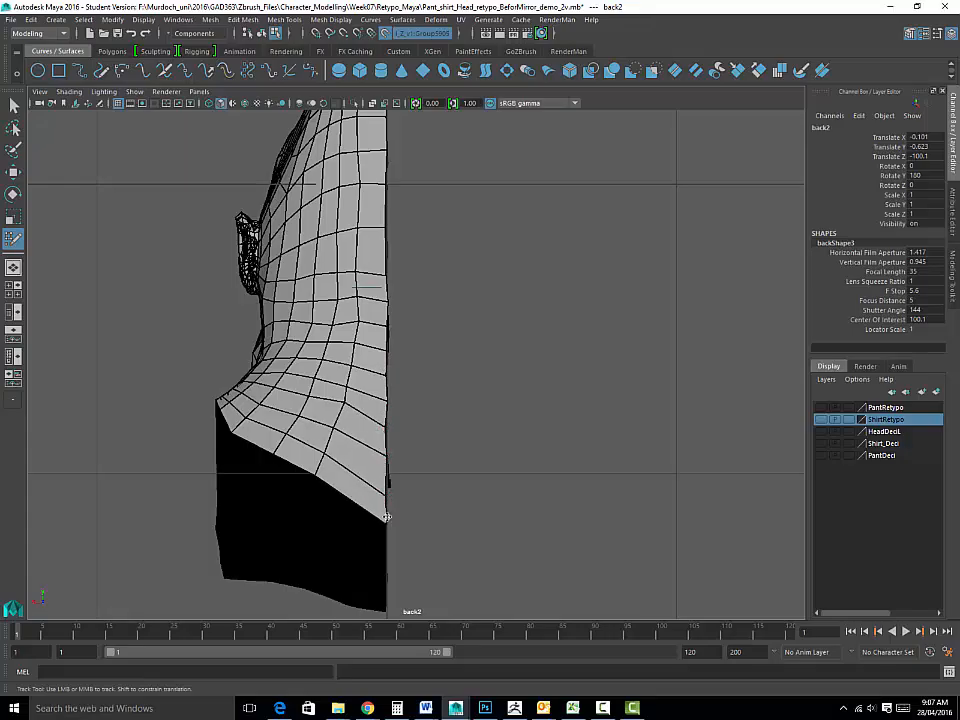
pyautogui.scroll(-5, 455, 430)
# Return to the perspective view, inspect the half head, and switch from Quad Draw to the Move tool.
pyautogui.press('space')
pyautogui.keyDown('alt'); pyautogui.moveTo(536, 277); pyautogui.dragTo(491, 269); pyautogui.keyUp('alt')
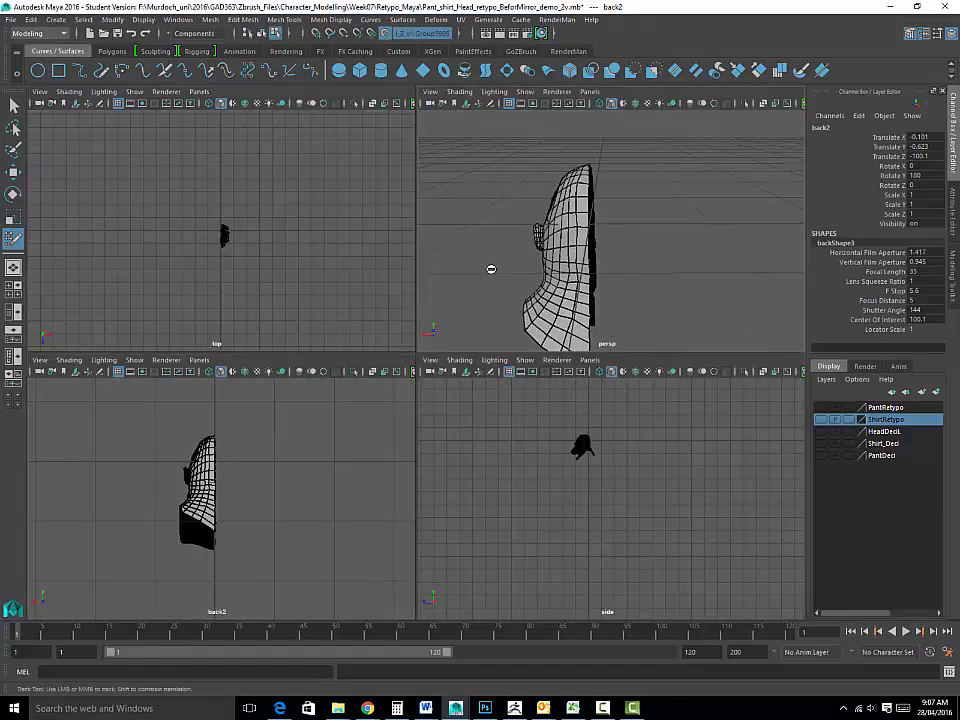
pyautogui.press('space')
pyautogui.keyDown('alt'); pyautogui.moveTo(437, 356); pyautogui.dragTo(563, 287); pyautogui.keyUp('alt')
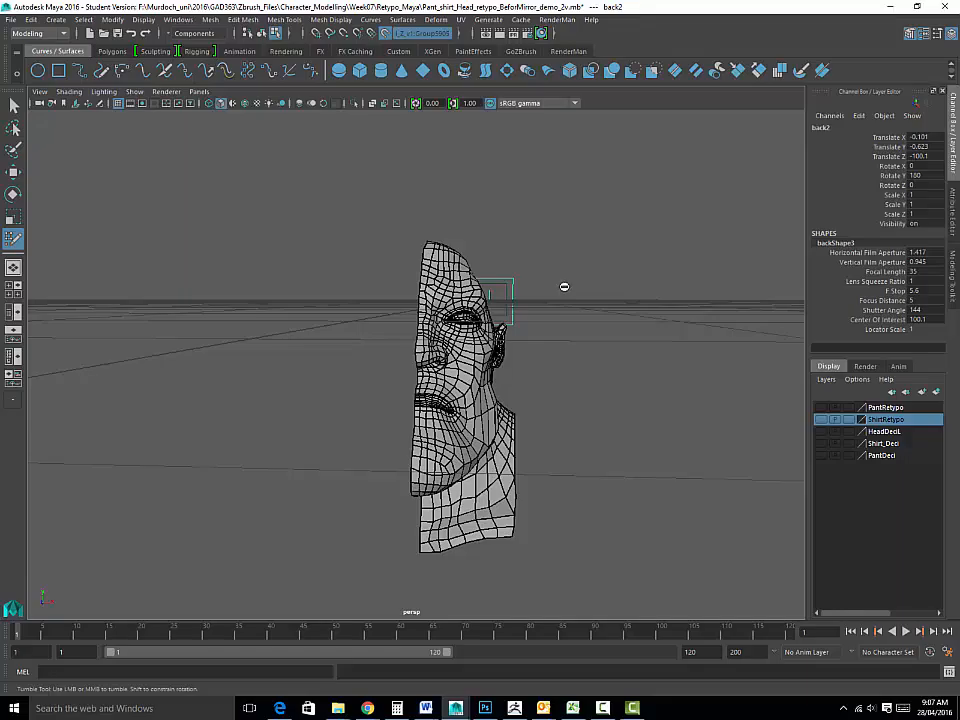
pyautogui.keyDown('alt'); pyautogui.moveTo(589, 370); pyautogui.dragTo(326, 257); pyautogui.keyUp('alt')
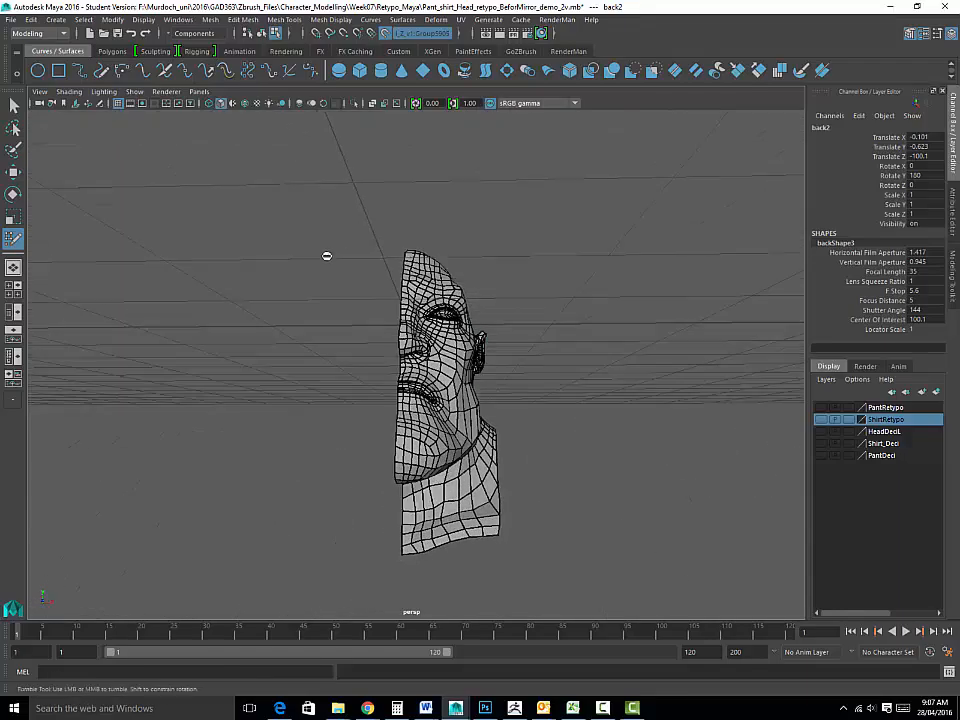
pyautogui.press('w')
pyautogui.scroll(5, 342, 293)
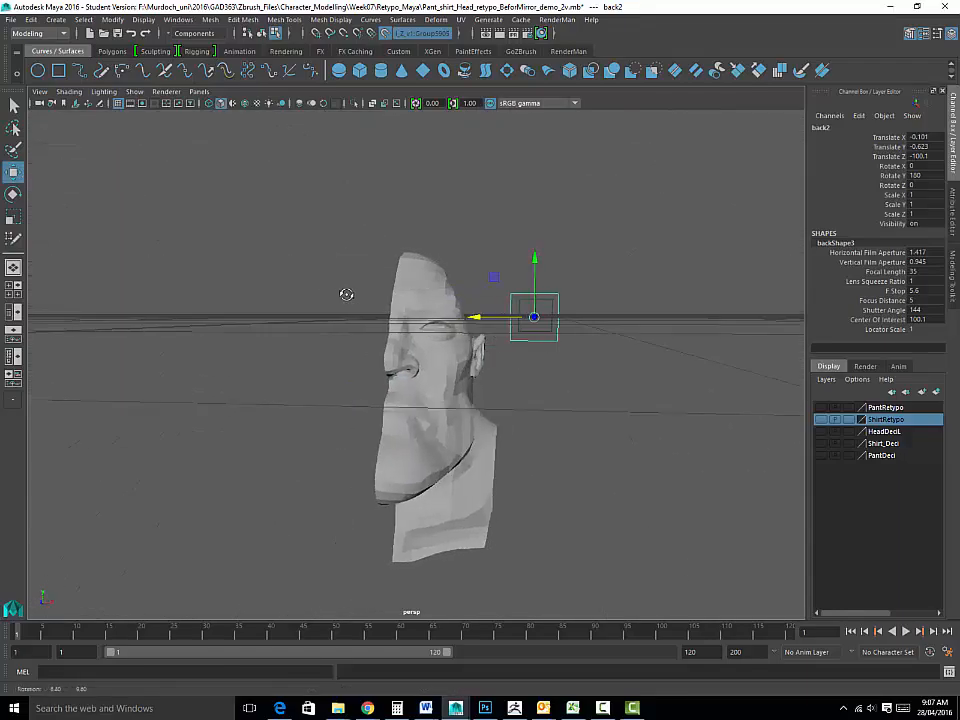
# Inspect the half head in perspective and switch the mesh to vertex selection in the back view.
pyautogui.keyDown('alt'); pyautogui.moveTo(317, 374); pyautogui.dragTo(320, 283); pyautogui.keyUp('alt')
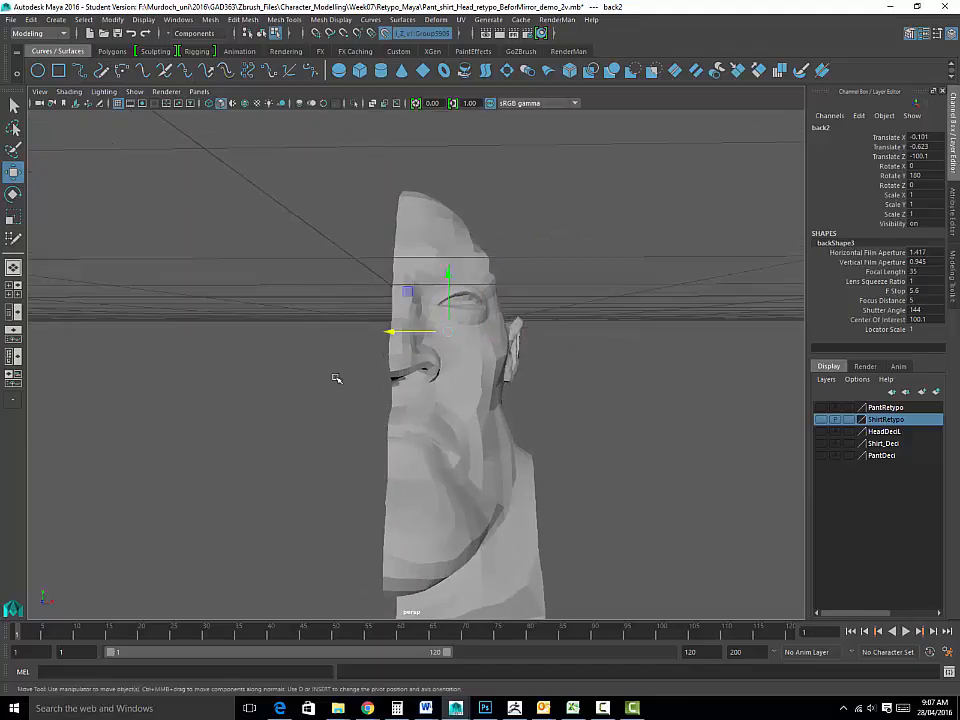
pyautogui.keyDown('alt'); pyautogui.moveTo(400, 215); pyautogui.dragTo(530, 255); pyautogui.keyUp('alt')
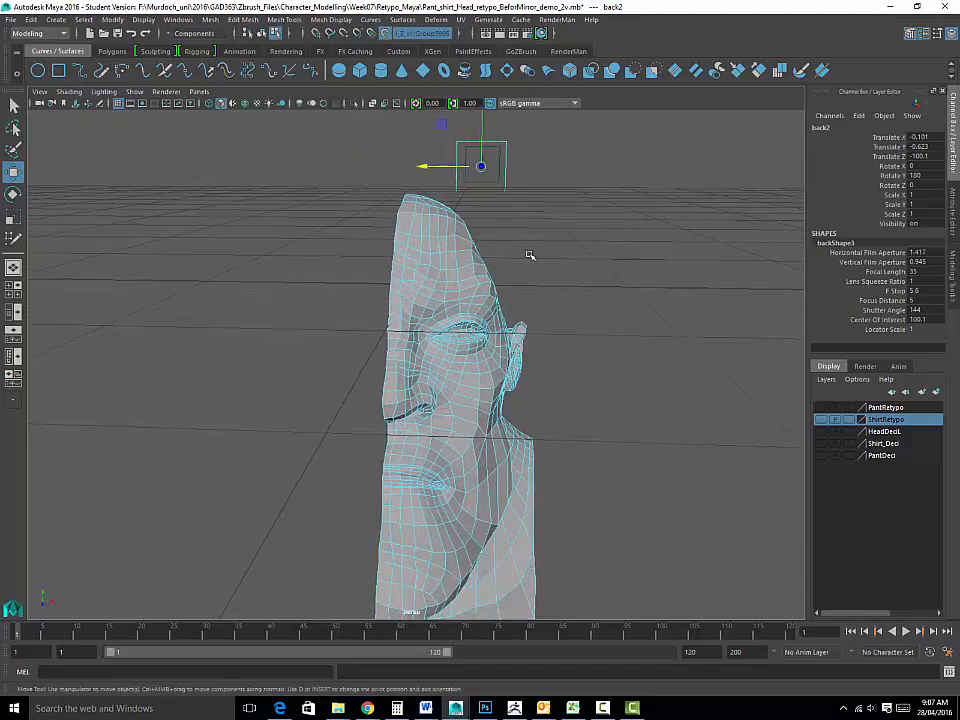
pyautogui.keyDown('alt'); pyautogui.moveTo(508, 206); pyautogui.dragTo(570, 257); pyautogui.keyUp('alt')
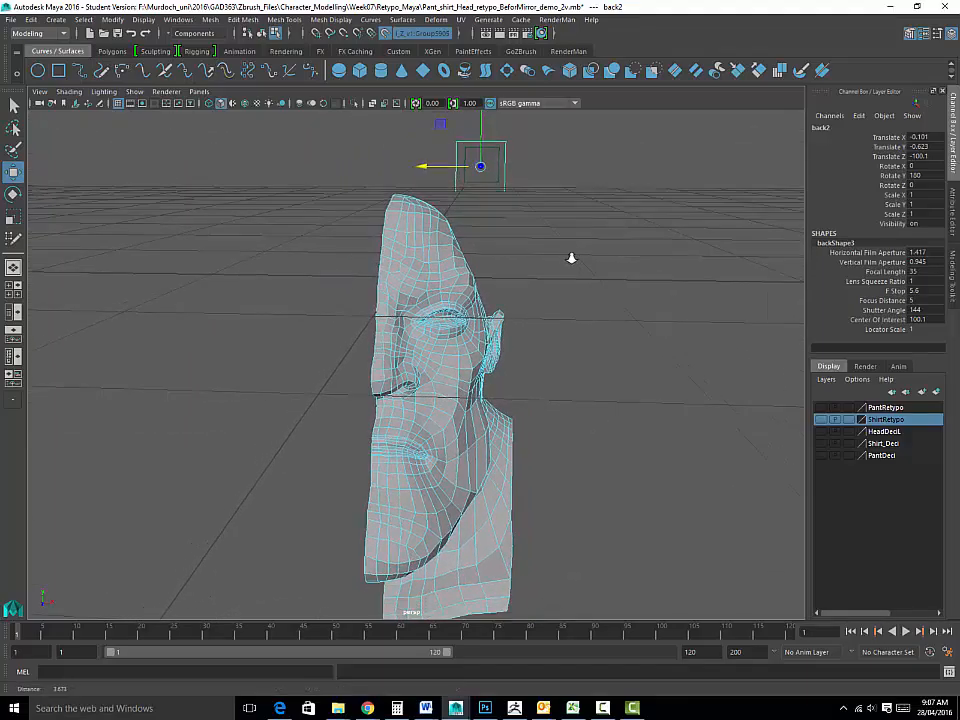
pyautogui.press('space')
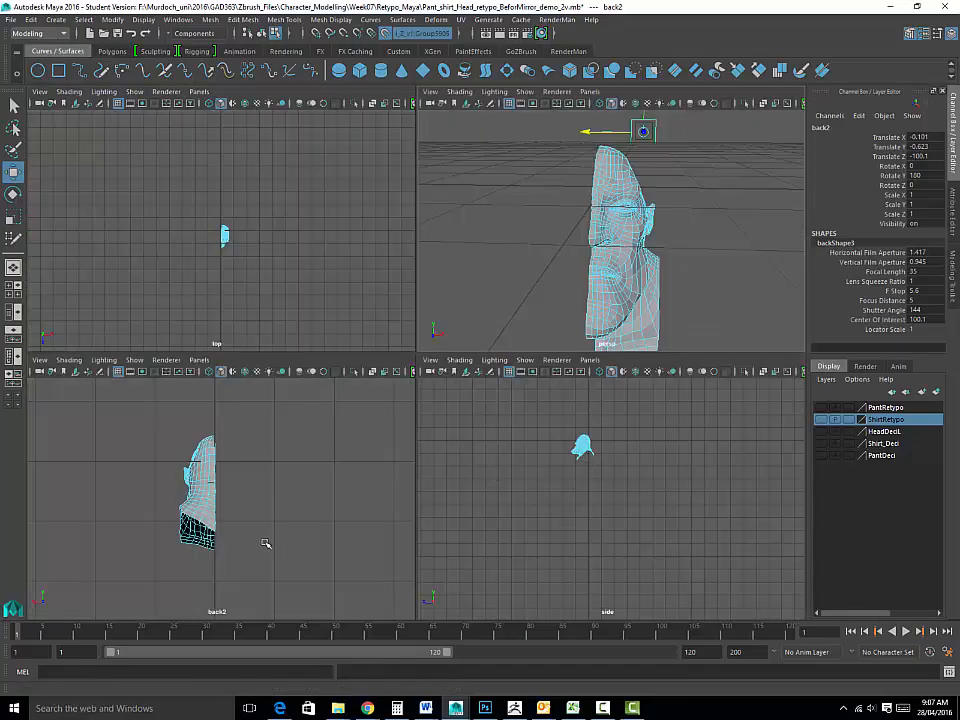
pyautogui.keyDown('alt'); pyautogui.moveTo(242, 457); pyautogui.dragTo(287, 525, button='right'); pyautogui.keyUp('alt')
pyautogui.keyDown('alt'); pyautogui.moveTo(258, 459); pyautogui.dragTo(296, 484, button='middle'); pyautogui.keyUp('alt')
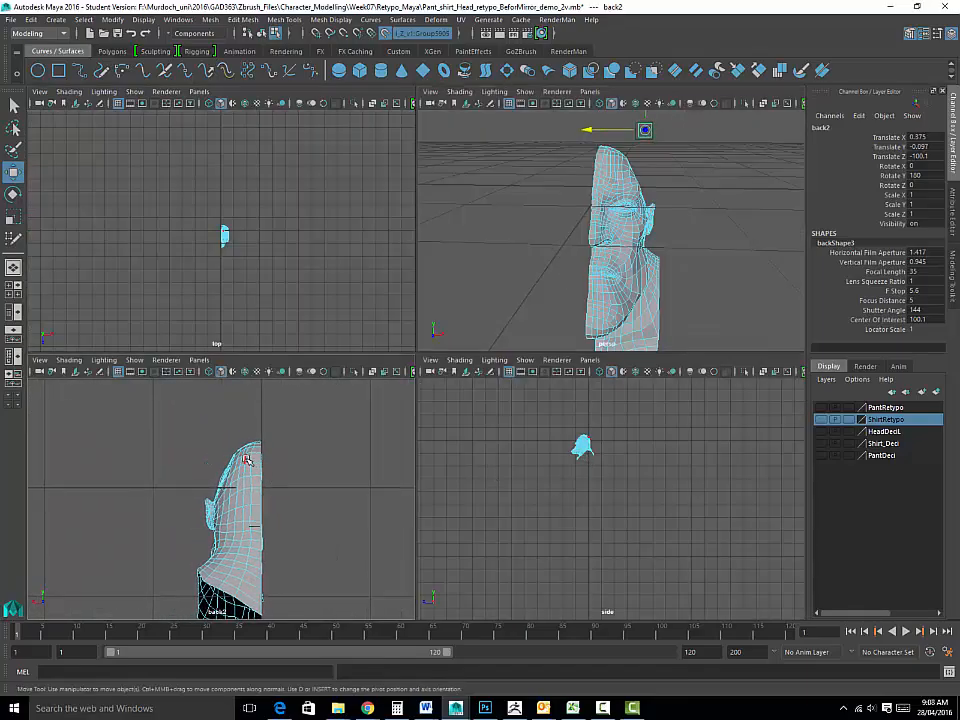
pyautogui.rightClick(246, 459)
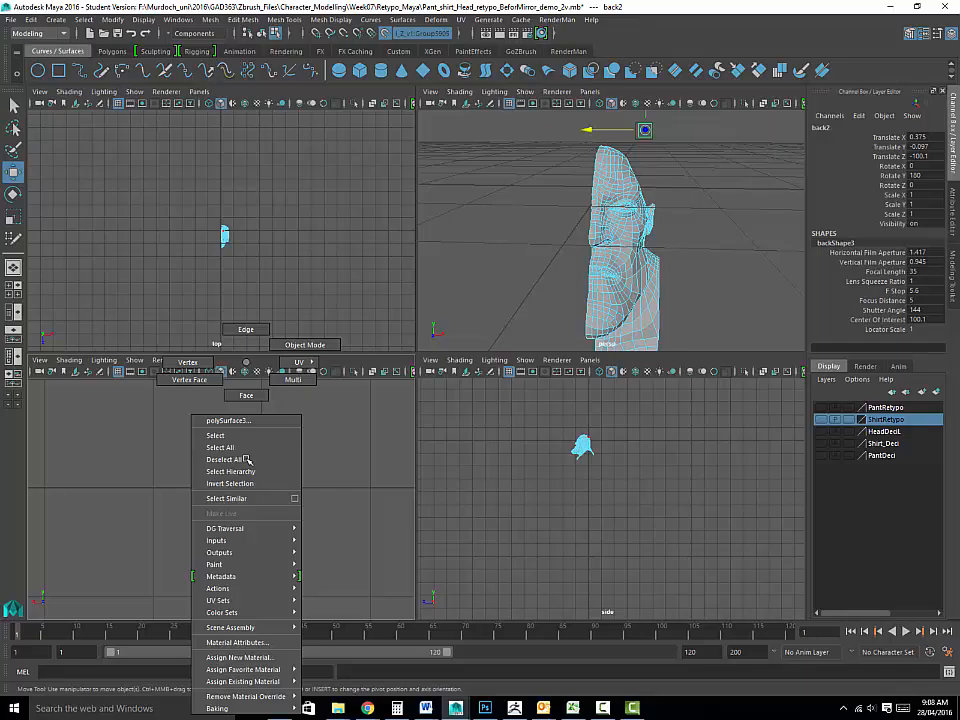
pyautogui.click(188, 362)
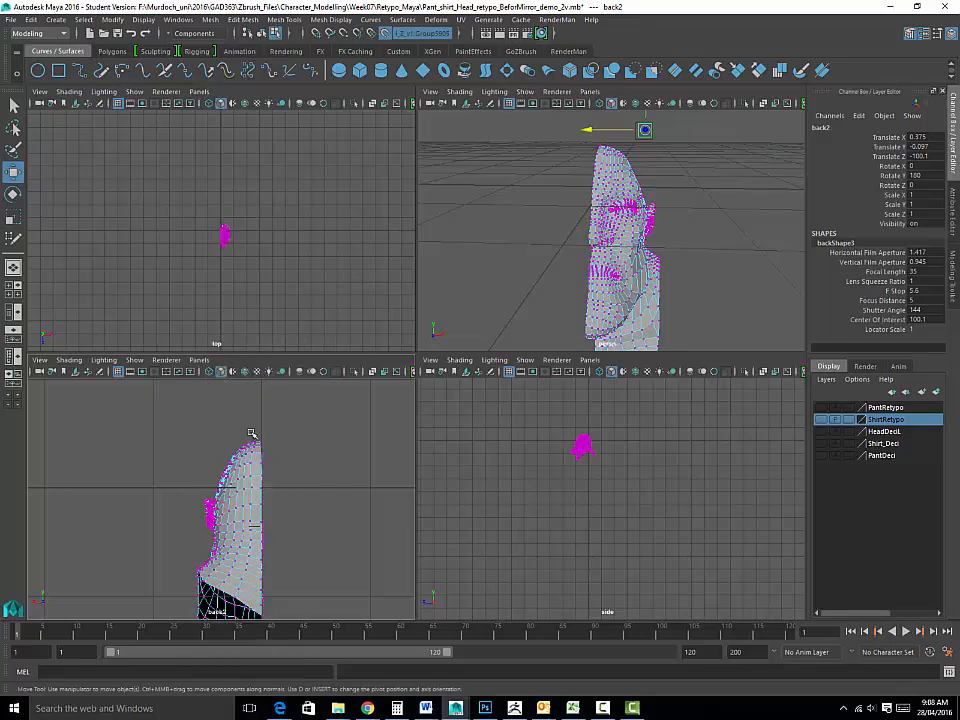
# In the enlarged back view, select all the open-edge vertices of the half head along the vertical centre line.
pyautogui.keyDown('alt'); pyautogui.moveTo(309, 443); pyautogui.dragTo(311, 422, button='middle'); pyautogui.keyUp('alt')
pyautogui.press('space')
pyautogui.keyDown('alt'); pyautogui.moveTo(422, 360); pyautogui.dragTo(280, 340, button='middle'); pyautogui.keyUp('alt')
pyautogui.moveTo(347, 161); pyautogui.dragTo(461, 549)
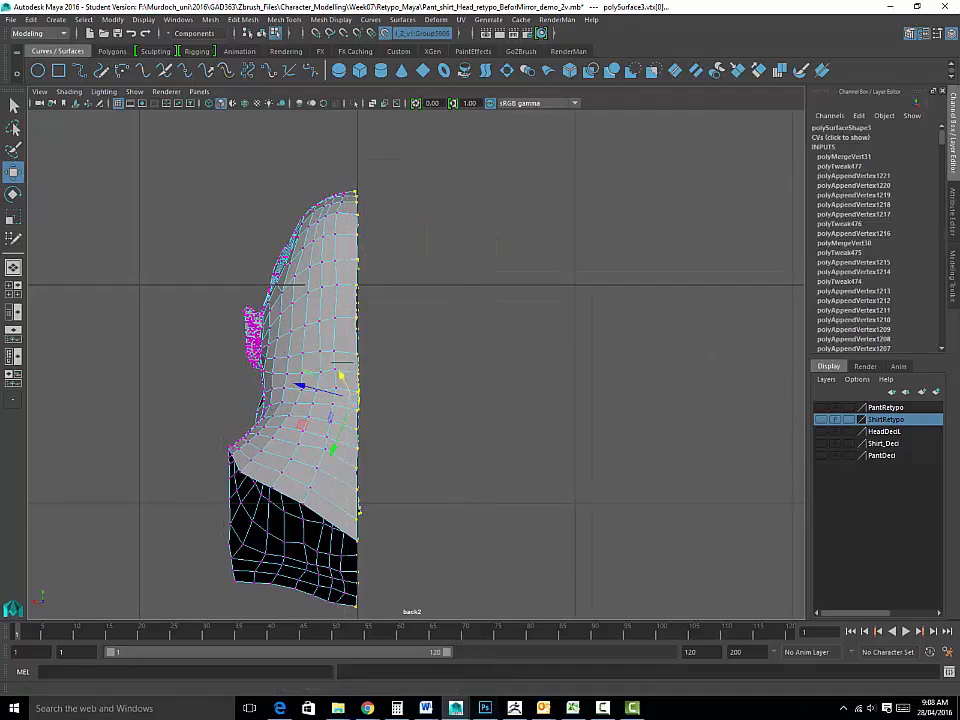
# Set the Move tool's axis orientation to Object.
pyautogui.doubleClick(19, 175)
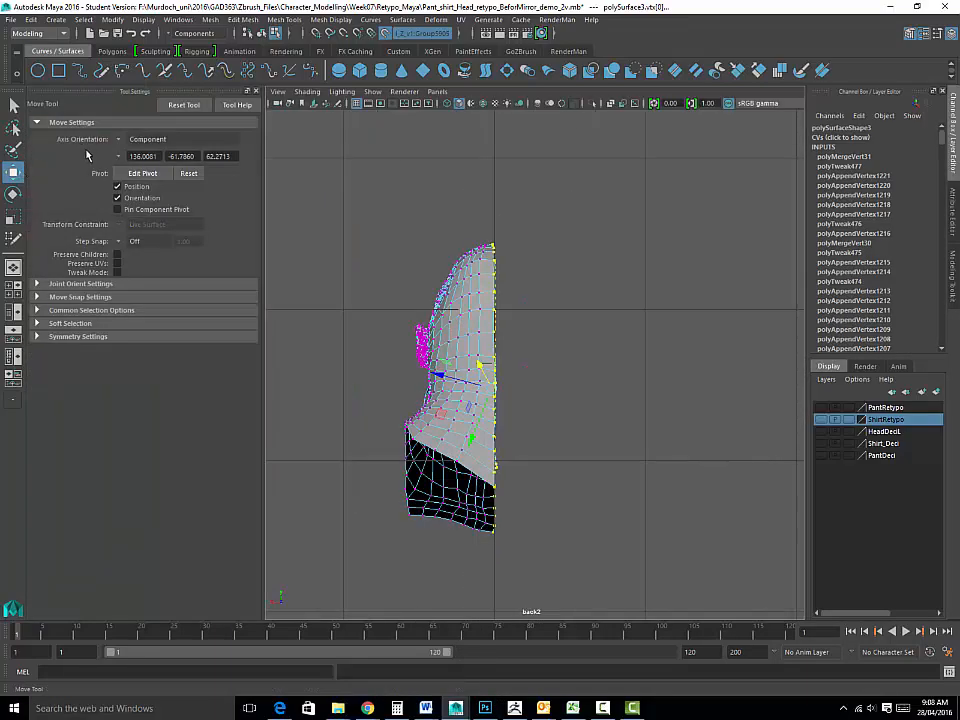
pyautogui.click(120, 140)
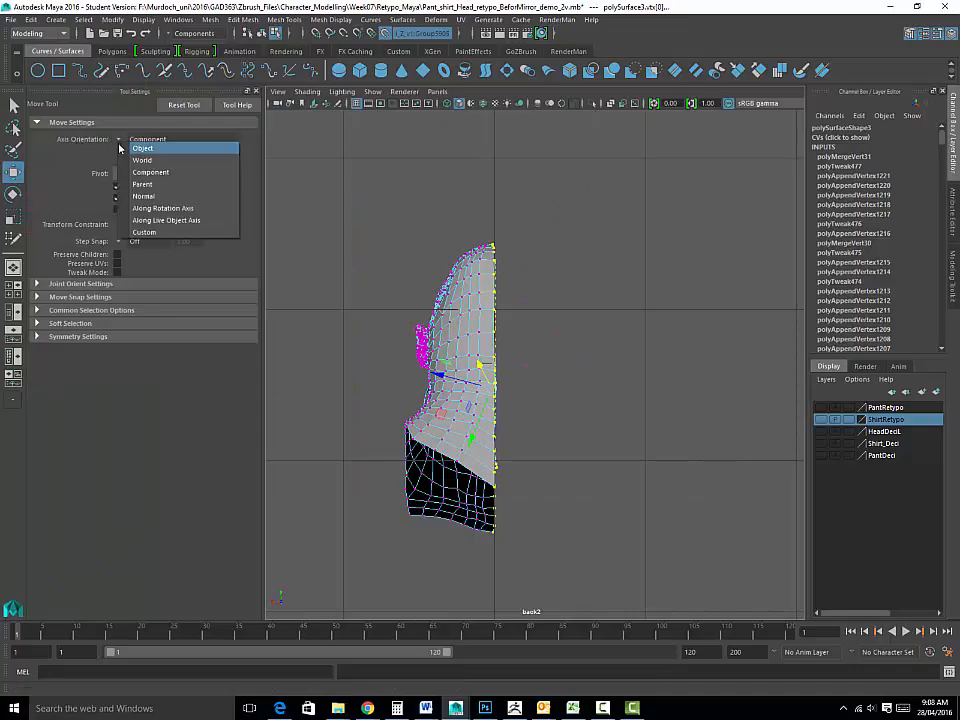
pyautogui.click(14, 173)
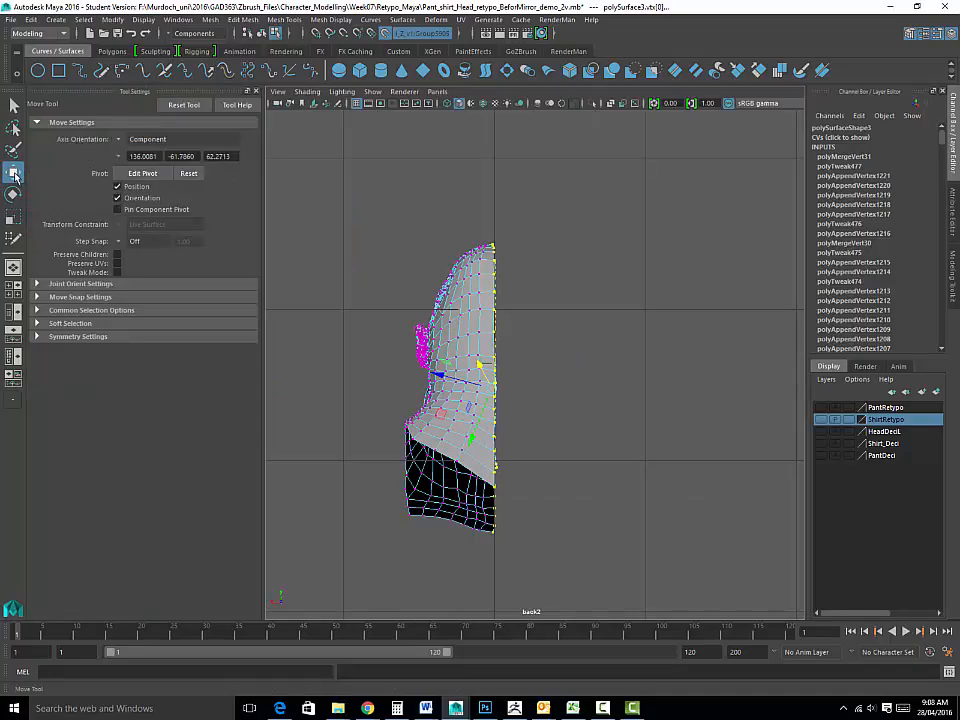
pyautogui.click(120, 140)
pyautogui.click(140, 164)
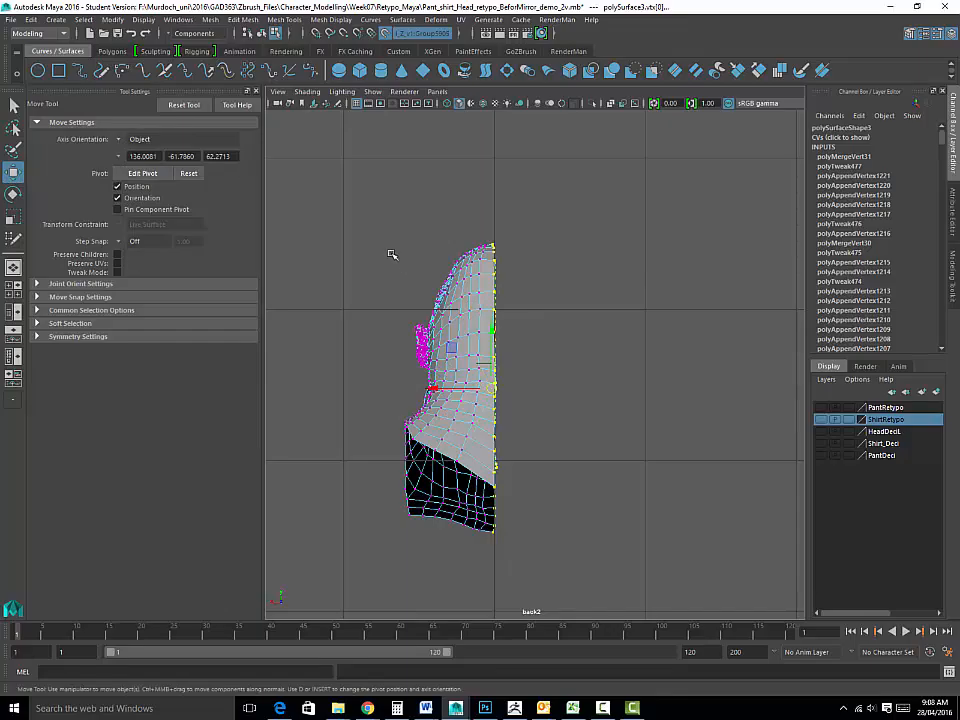
# Inspect the selected edge vertices in perspective, replace the back view with the front orthographic view, and examine the front centre edge with the Select tool active.
pyautogui.press('space')
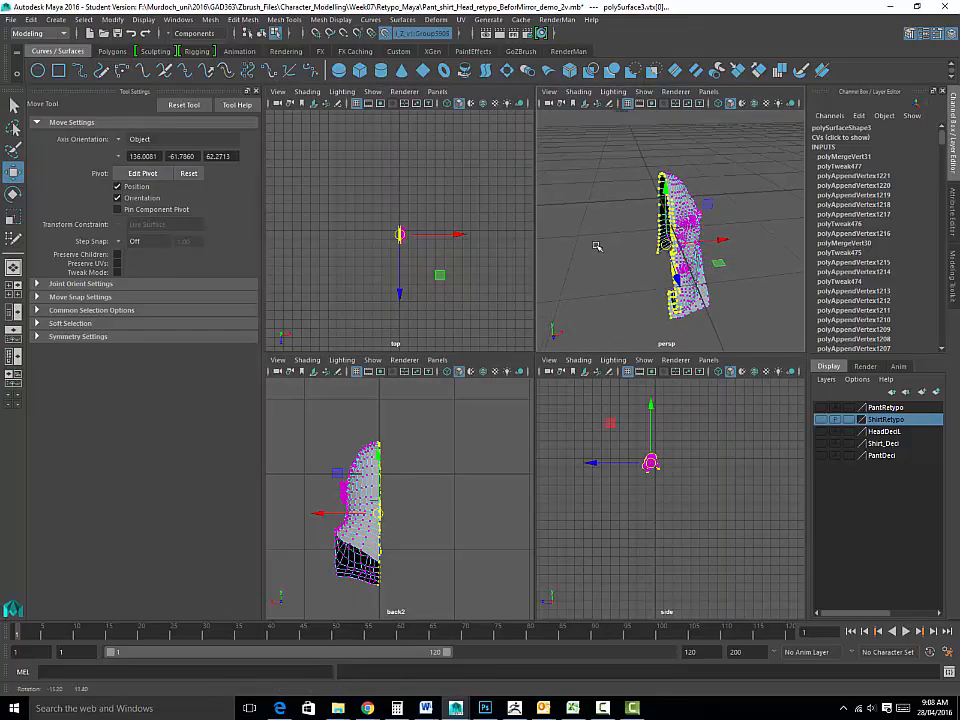
pyautogui.press('space')
pyautogui.moveTo(398, 400)
pyautogui.keyDown('alt'); pyautogui.mouseDown()
pyautogui.moveTo(414, 418)
pyautogui.moveTo(377, 377)
pyautogui.moveTo(394, 397)
pyautogui.mouseUp(); pyautogui.keyUp('alt')
pyautogui.press('space')
pyautogui.press('space')
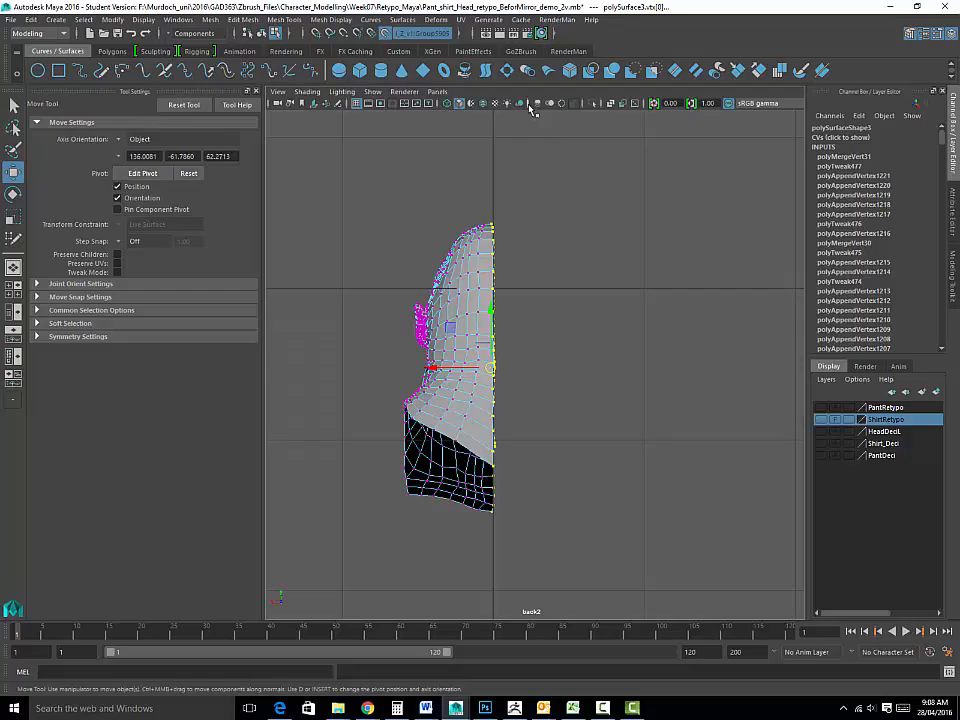
pyautogui.click(437, 91)
pyautogui.moveTo(466, 149)
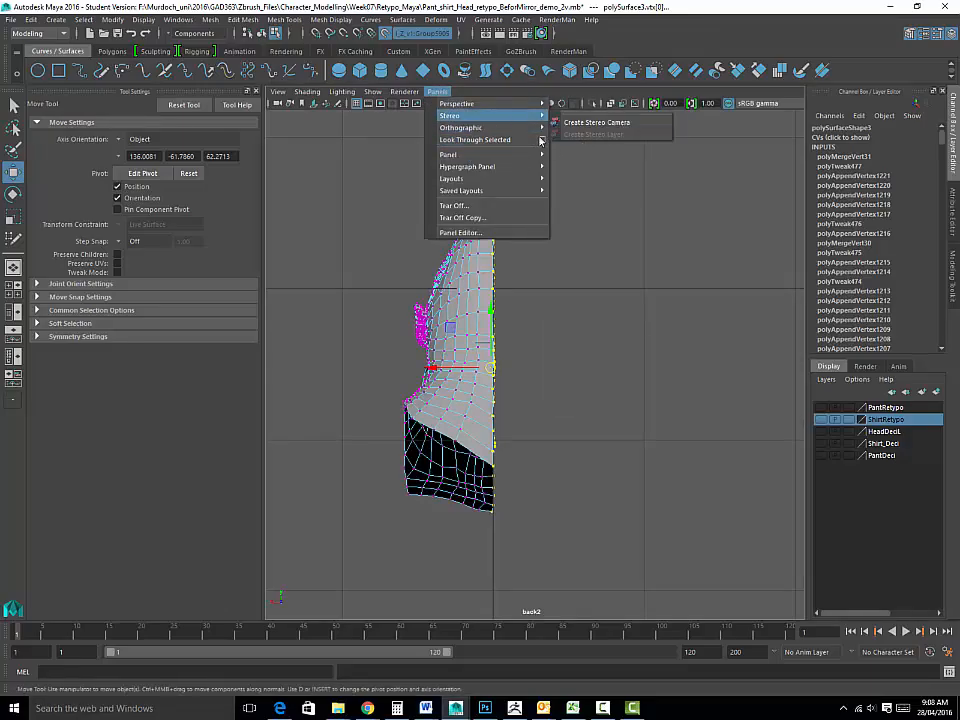
pyautogui.click(566, 152)
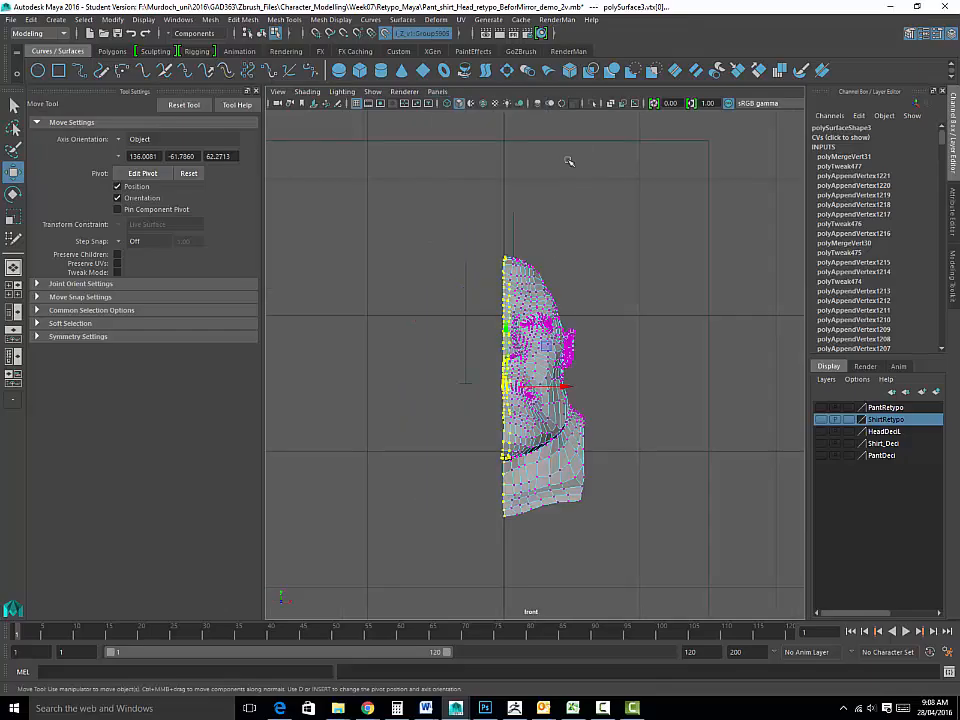
pyautogui.scroll(6, 559, 223)
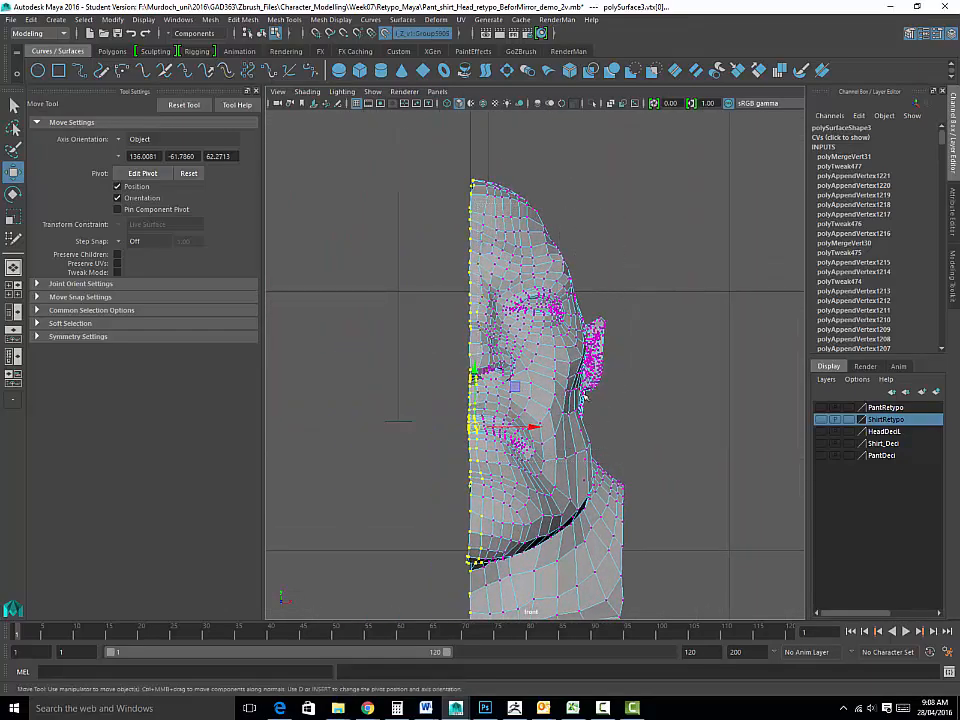
pyautogui.keyDown('alt'); pyautogui.moveTo(581, 327); pyautogui.dragTo(573, 268, button='middle'); pyautogui.keyUp('alt')
pyautogui.press('q')
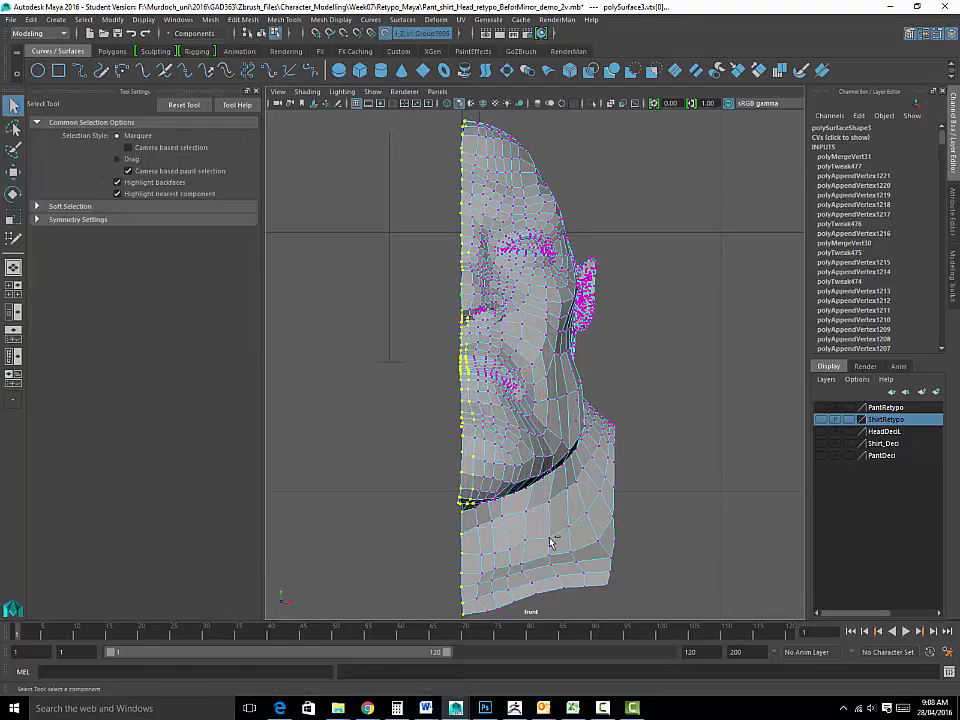
pyautogui.scroll(2, 606, 375)
# In perspective, examine the selected edge vertices, try moving them sideways along X, and undo the move.
pyautogui.press('space')
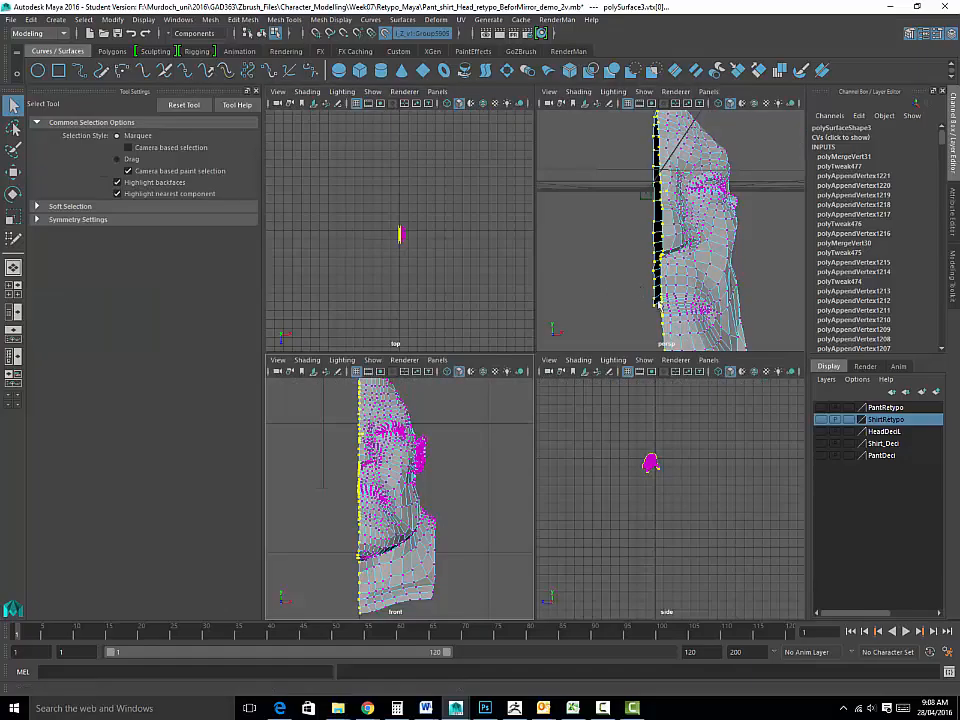
pyautogui.press('space')
pyautogui.keyDown('alt'); pyautogui.moveTo(617, 289); pyautogui.dragTo(435, 355); pyautogui.keyUp('alt')
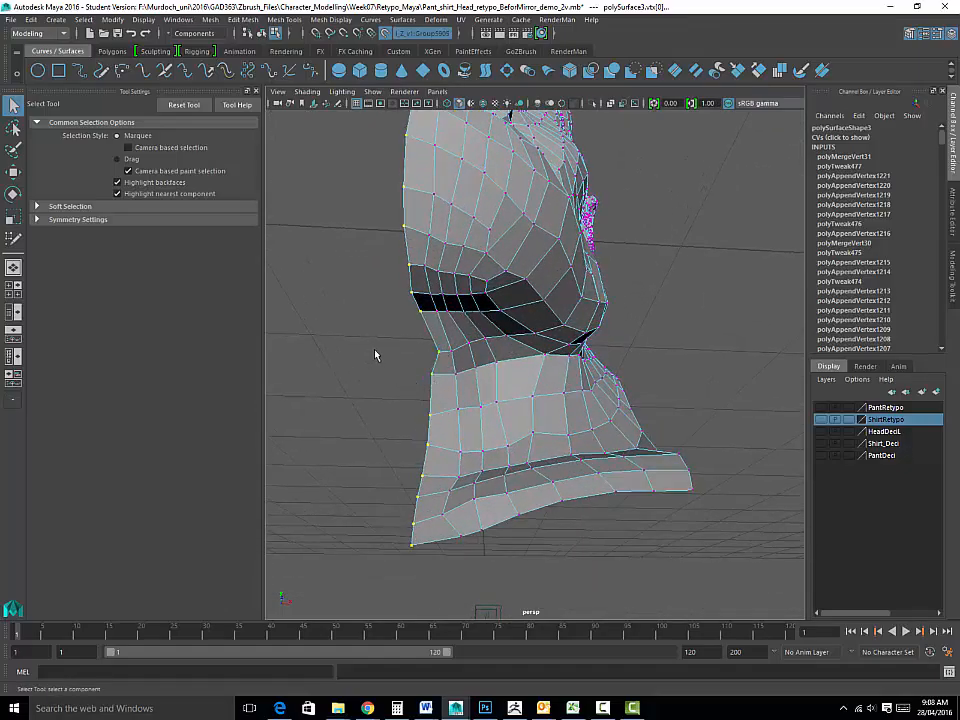
pyautogui.keyDown('alt'); pyautogui.moveTo(375, 355); pyautogui.dragTo(444, 310); pyautogui.keyUp('alt')
pyautogui.scroll(3, 409, 317)
pyautogui.press('w')
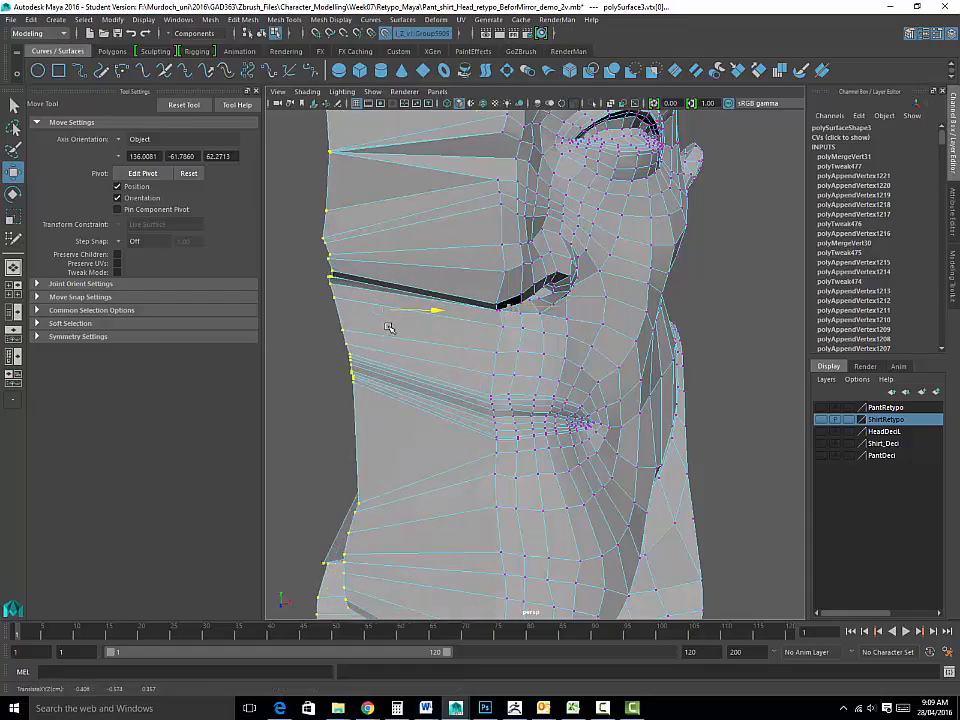
pyautogui.hotkey('ctrl', 'z')
# Show the HeadDeciL layer and turn off the live surface so that moved vertices are not constrained to the sculpted head.
pyautogui.keyDown('alt'); pyautogui.moveTo(424, 385); pyautogui.dragTo(439, 390); pyautogui.keyUp('alt')
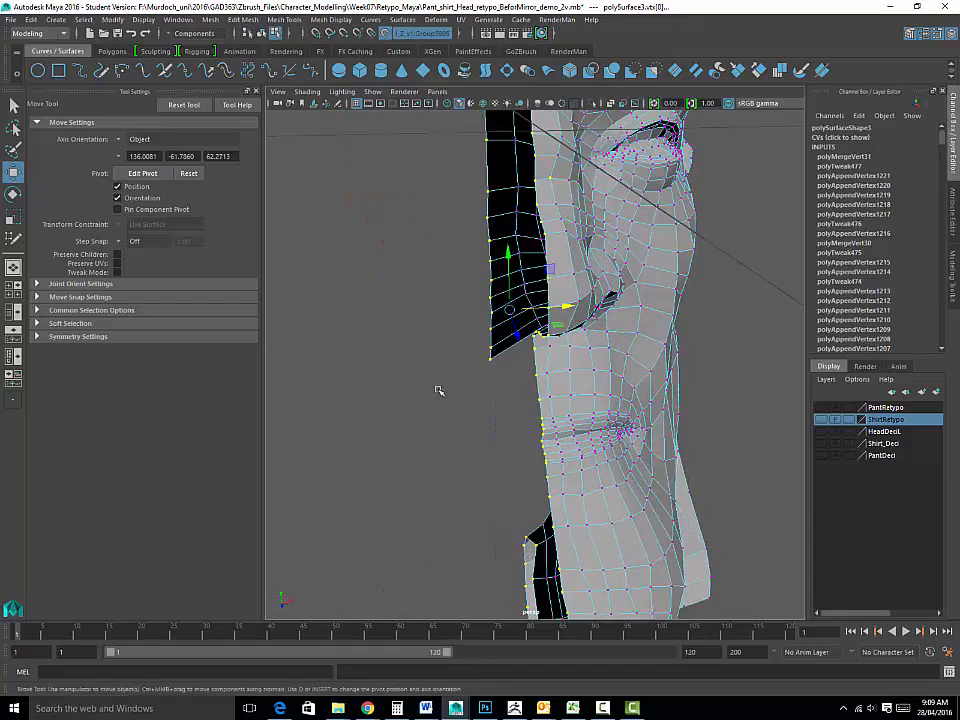
pyautogui.keyDown('alt'); pyautogui.moveTo(439, 390); pyautogui.dragTo(386, 321, button='right'); pyautogui.keyUp('alt')
pyautogui.keyDown('alt'); pyautogui.moveTo(386, 321); pyautogui.dragTo(602, 339); pyautogui.keyUp('alt')
pyautogui.click(821, 432)
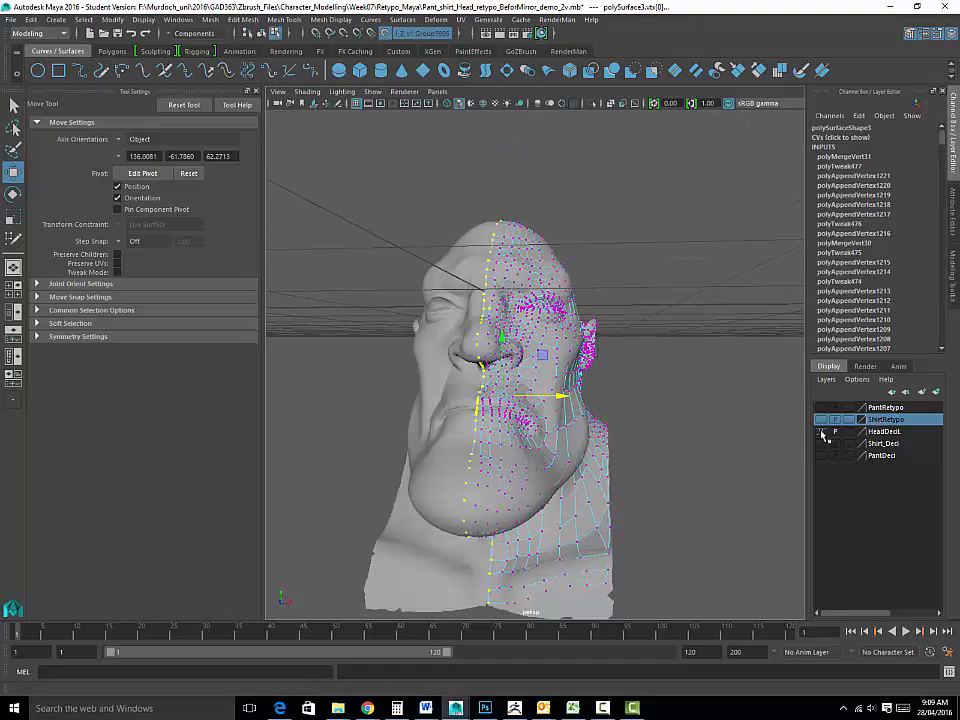
pyautogui.click(821, 431)
pyautogui.click(821, 431)
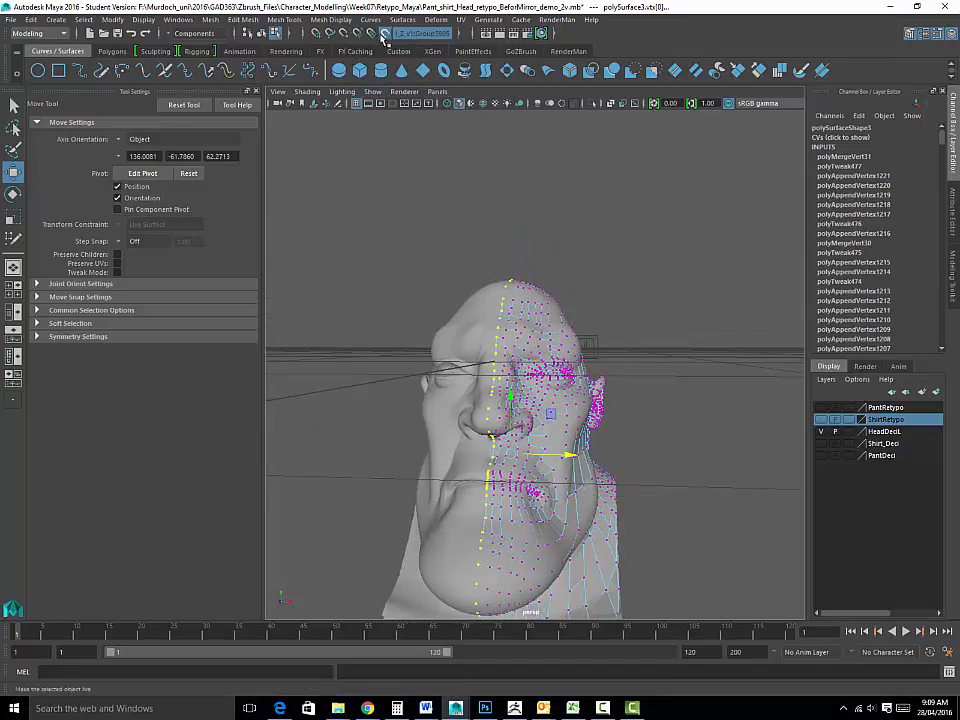
pyautogui.click(387, 35)
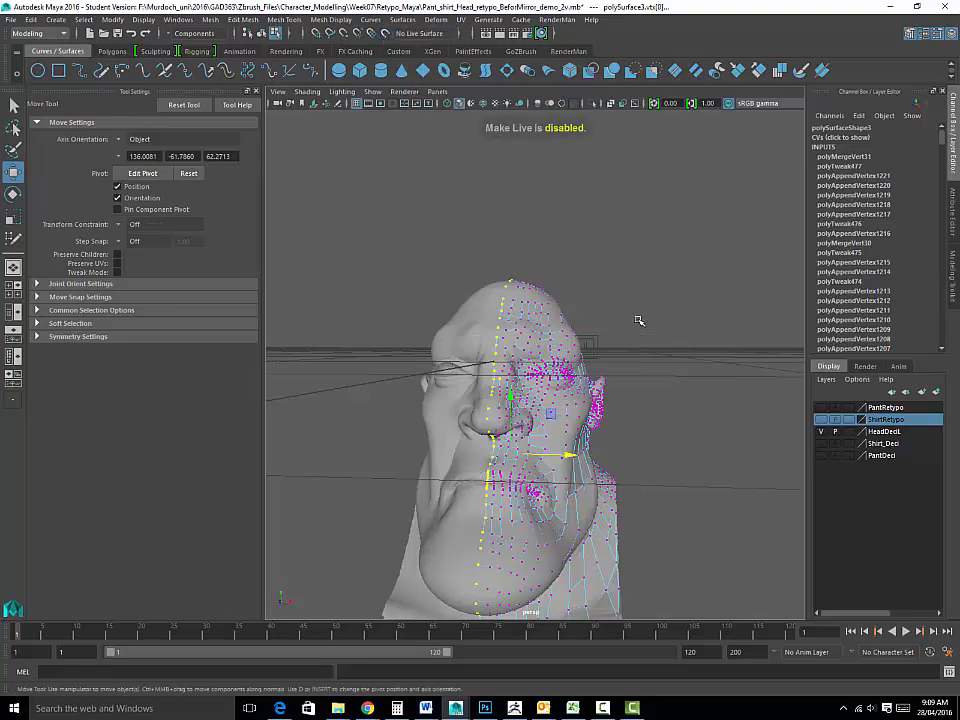
# Save the selected edge vertices as a quick select set named SymetrySelection on the shelf, deselect them, and reselect them with the set.
pyautogui.press('space')
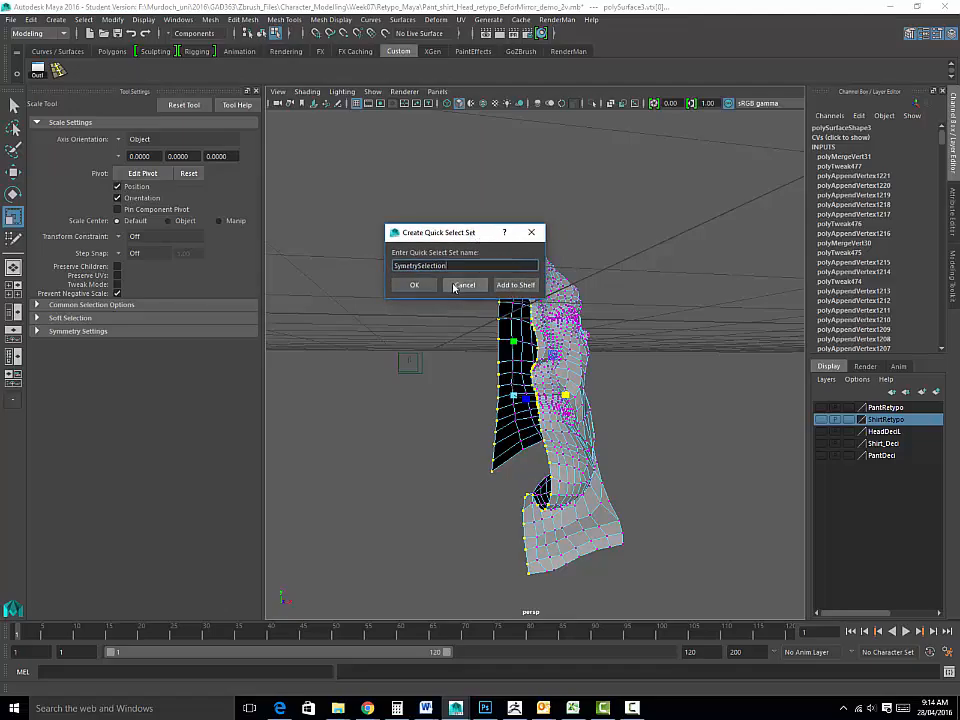
pyautogui.click(518, 285)
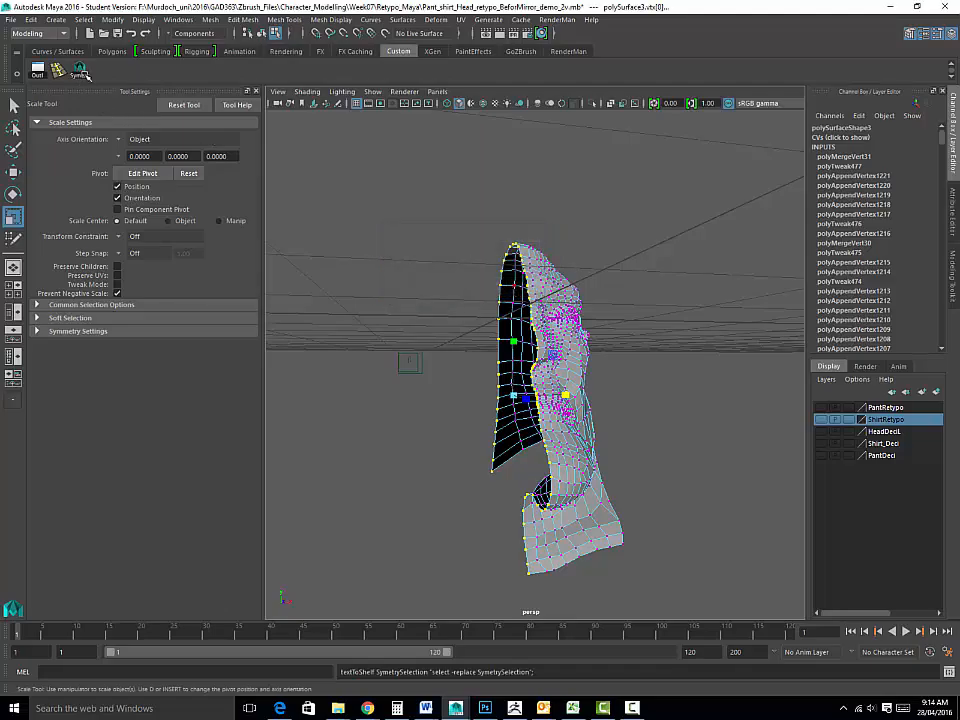
pyautogui.click(432, 260)
pyautogui.keyDown('alt'); pyautogui.moveTo(432, 260); pyautogui.dragTo(465, 240); pyautogui.keyUp('alt')
pyautogui.click(82, 71)
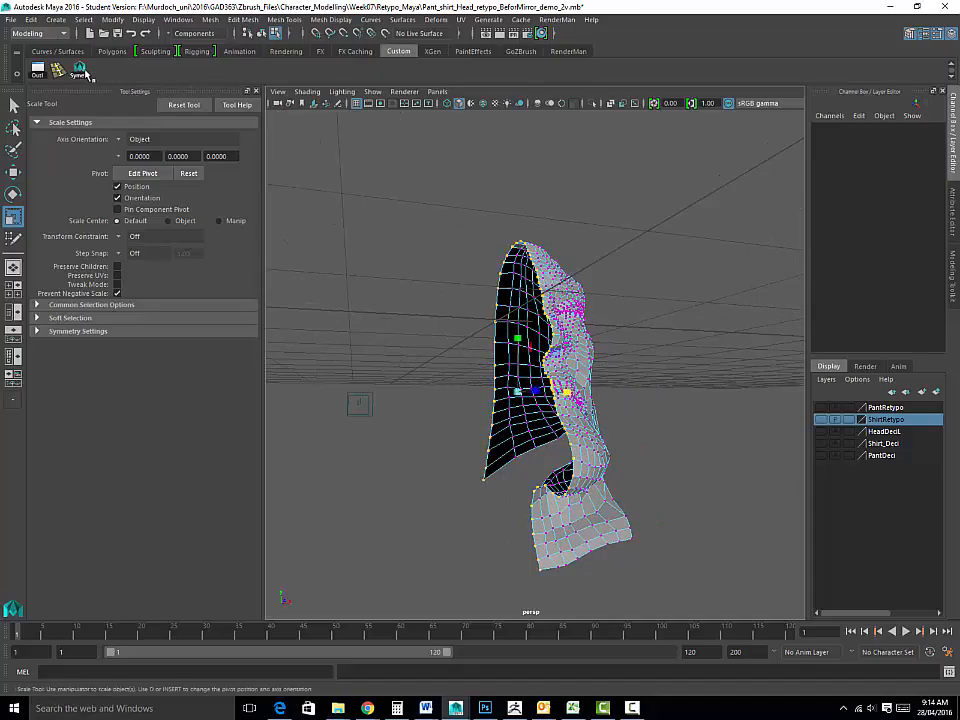